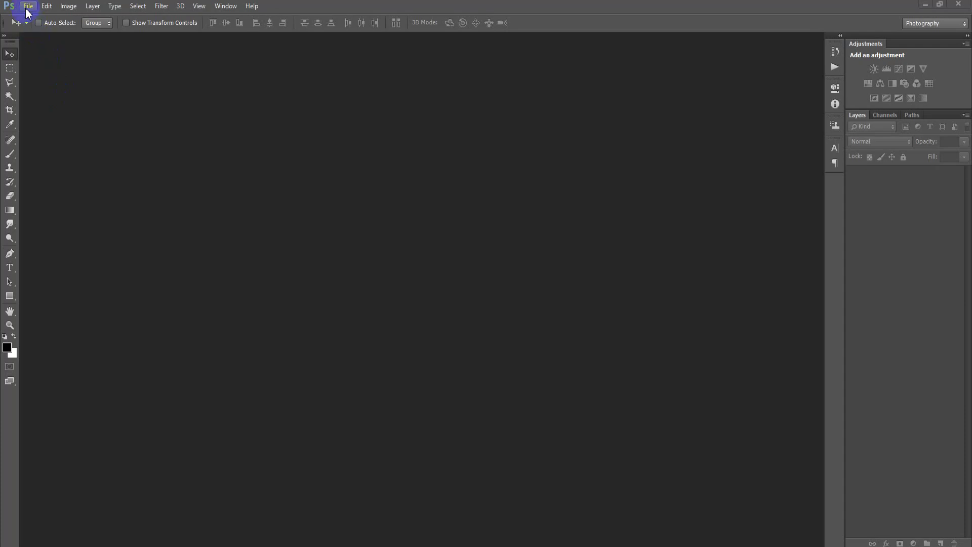
- Create a blank white 1080×1080-pixel document at 300 ppi
{"action": "key", "text": "Tab"}
{"action": "key", "text": "Tab"}
{"action": "key", "text": "Tab"}
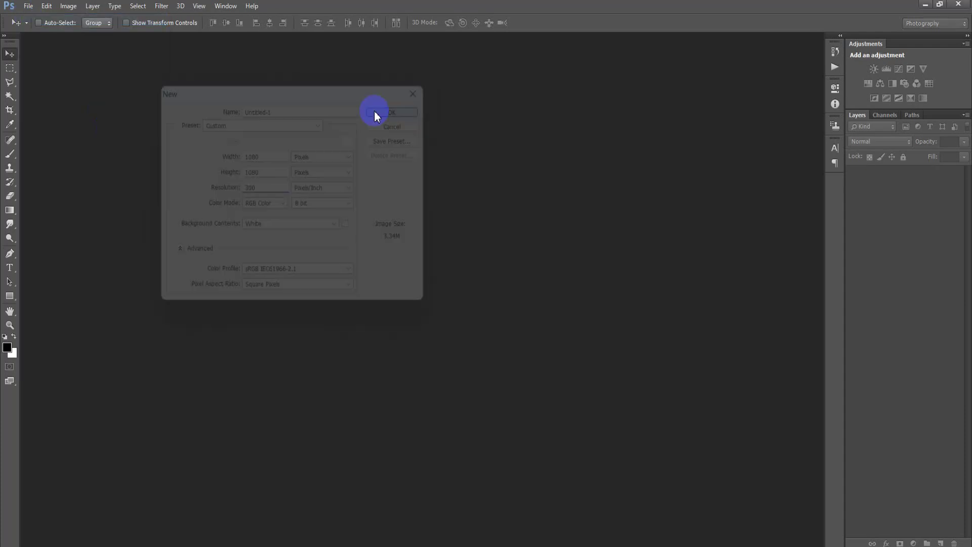
{"action": "left_click", "coordinate": [385, 109]}
{"action": "left_click_drag", "start_coordinate": [202, 38], "coordinate": [310, 36]}
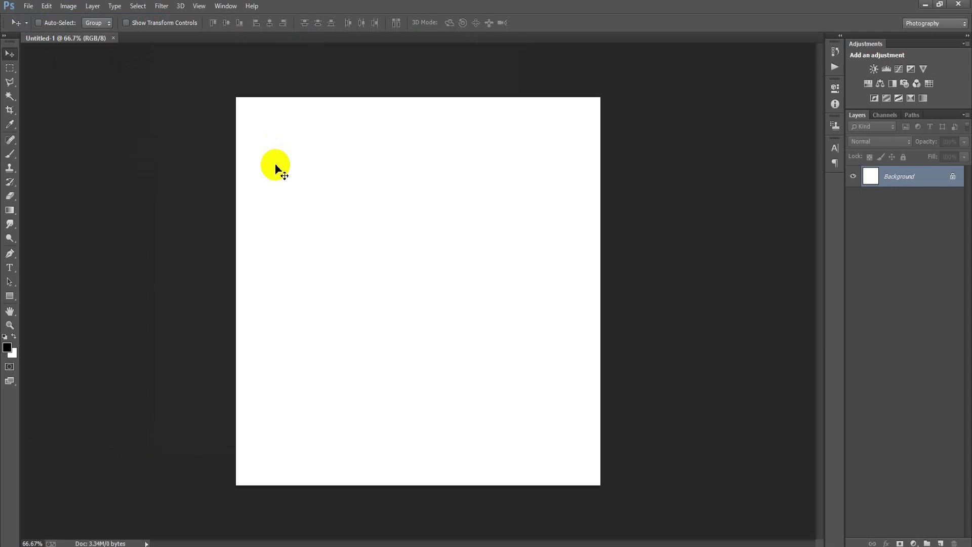
- Add a Solid Color fill layer in slate blue #324669 covering the canvas
{"action": "left_click", "coordinate": [915, 544]}
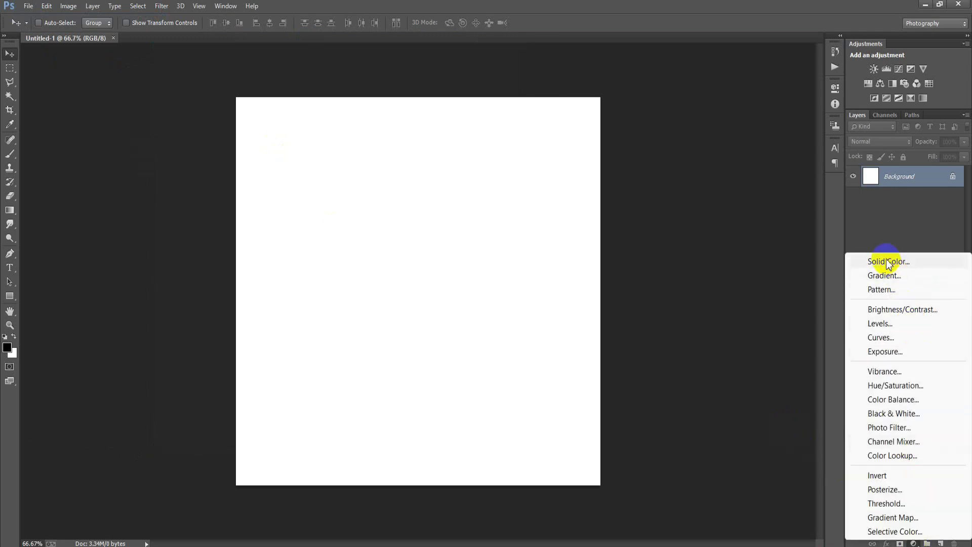
{"action": "left_click", "coordinate": [889, 261]}
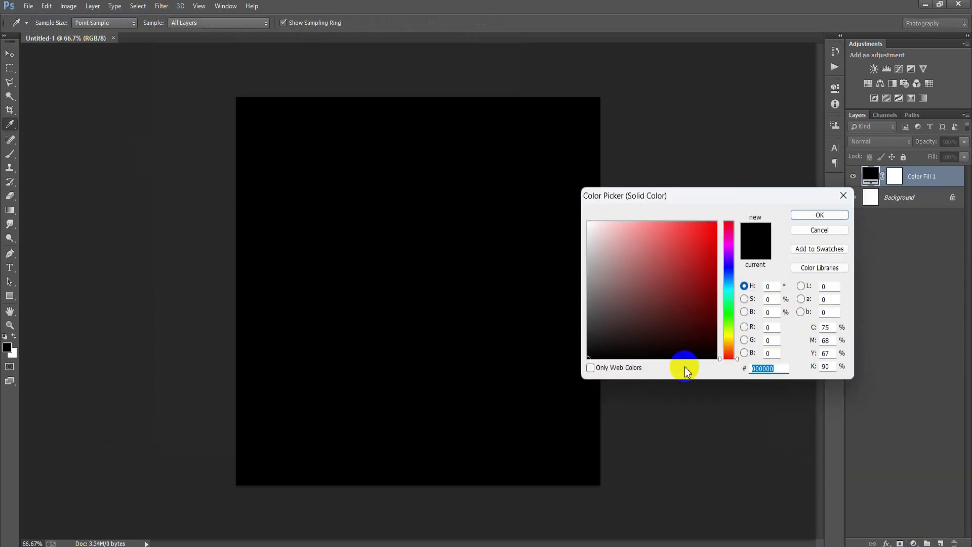
{"action": "type", "text": "32"}
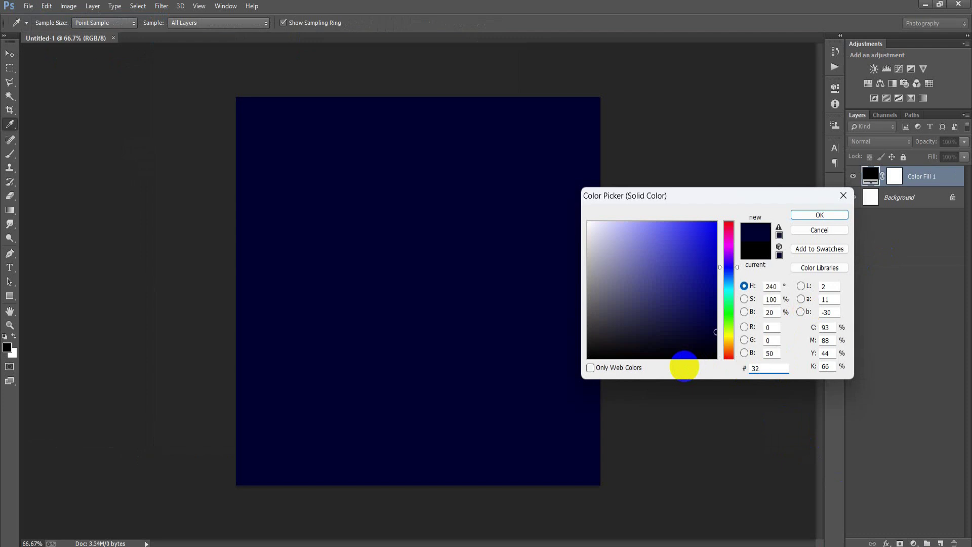
{"action": "type", "text": "4669"}
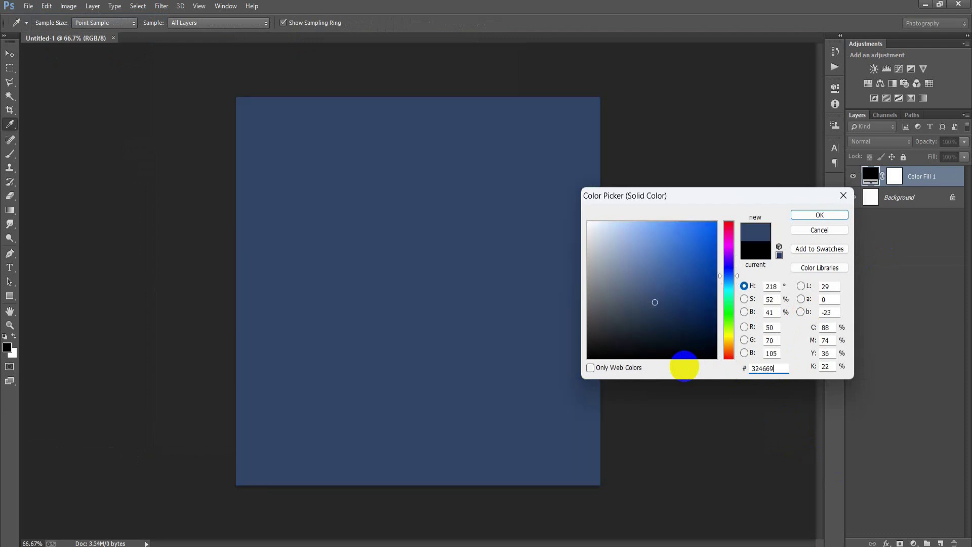
{"action": "left_click", "coordinate": [819, 214]}
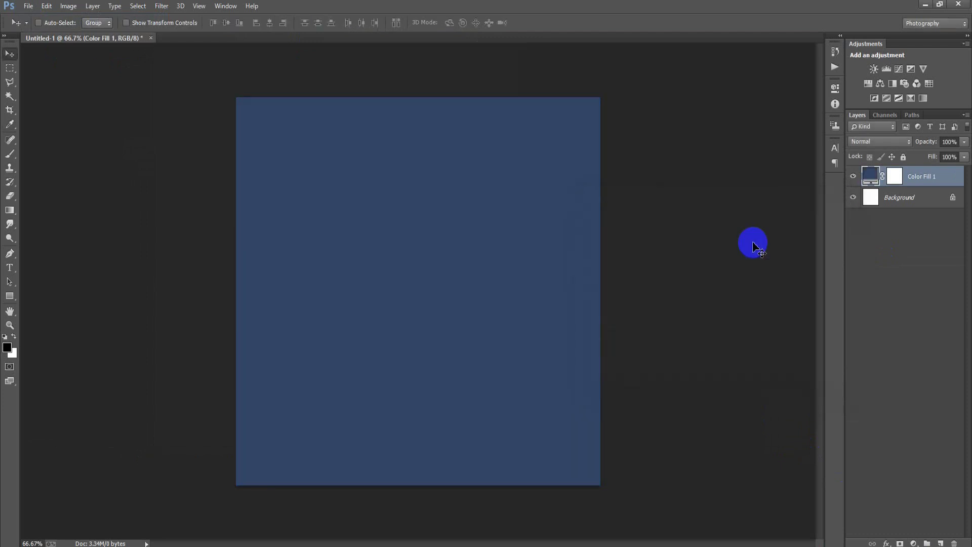
- On a new layer, paint a soft white brush dab near the canvas centre
{"action": "left_click", "coordinate": [940, 544]}
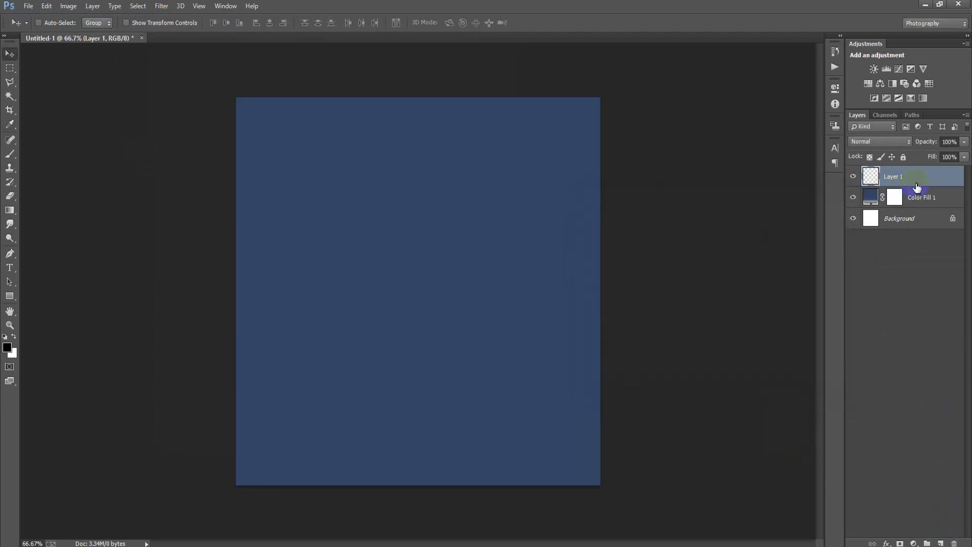
{"action": "left_click", "coordinate": [10, 153]}
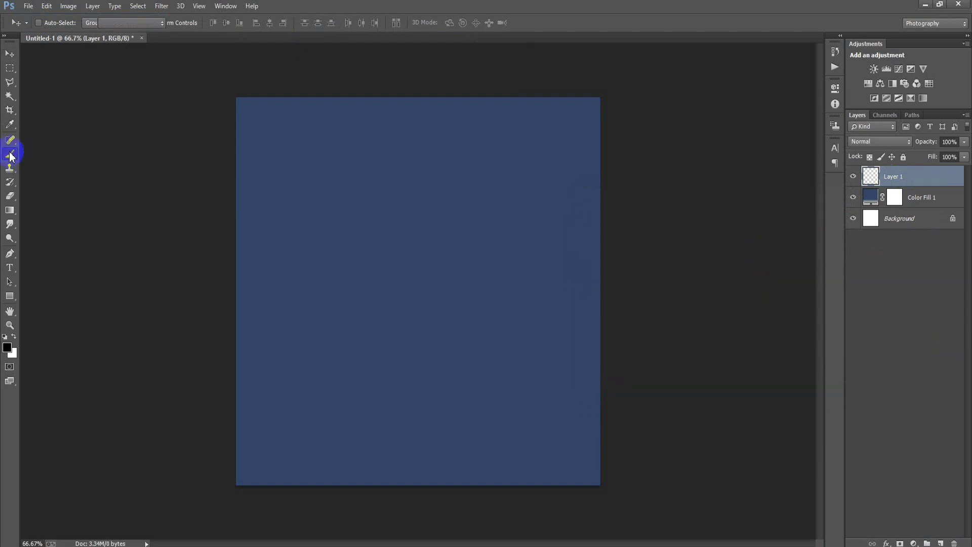
{"action": "left_click", "coordinate": [22, 157]}
{"action": "key", "text": "d"}
{"action": "key", "text": "x"}
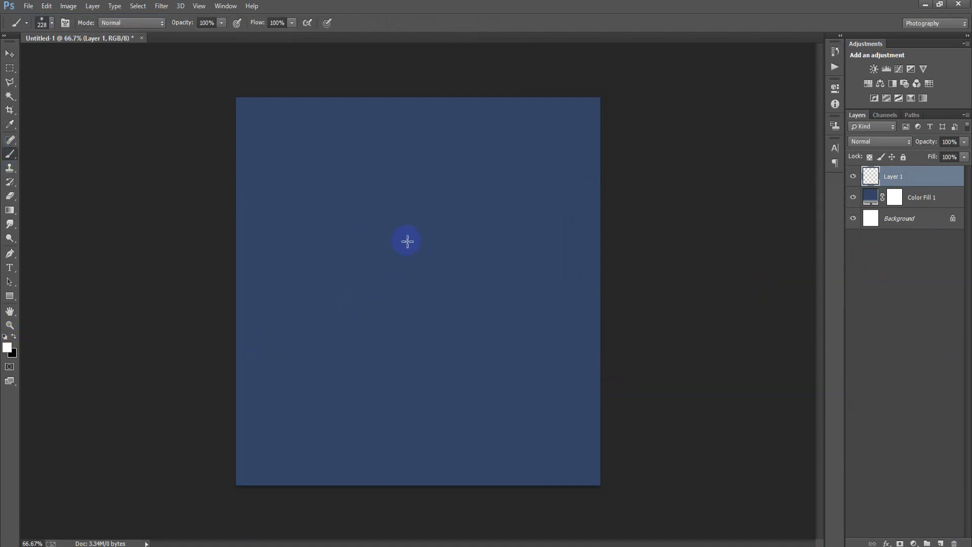
{"action": "right_click", "coordinate": [407, 241]}
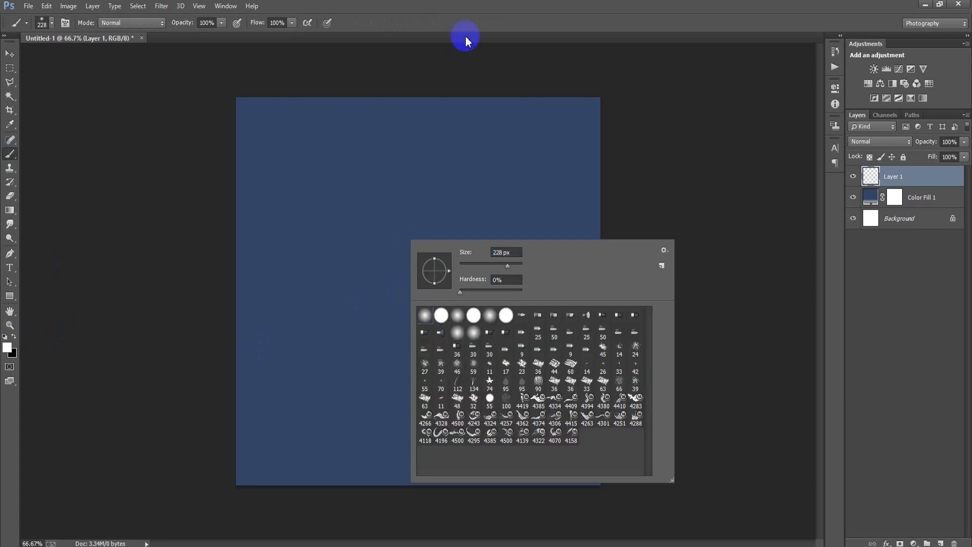
{"action": "left_click", "coordinate": [457, 48]}
{"action": "left_click", "coordinate": [420, 270]}
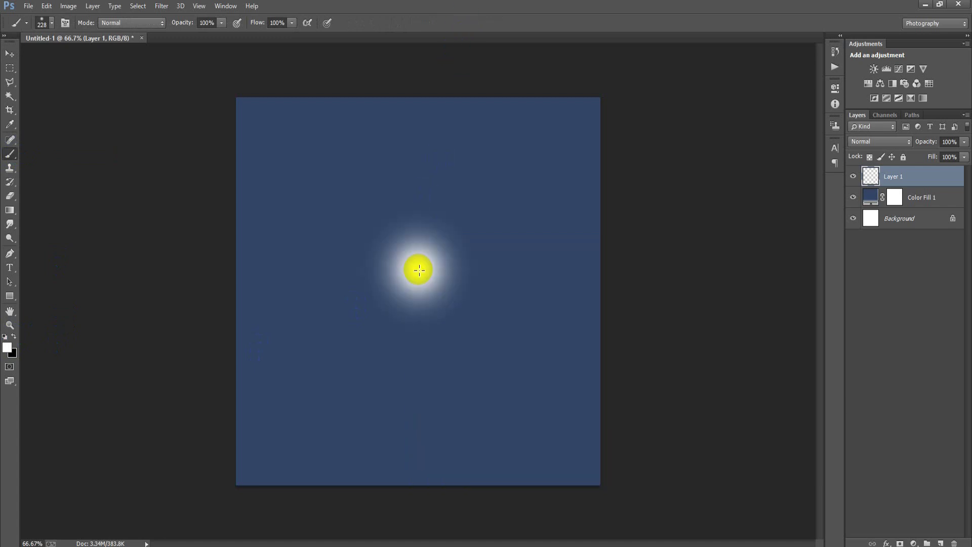
- Enlarge the white glow to about 380% with Free Transform
{"action": "left_click", "coordinate": [5, 336]}
{"action": "left_click", "coordinate": [10, 53]}
{"action": "key", "text": "ctrl+t"}
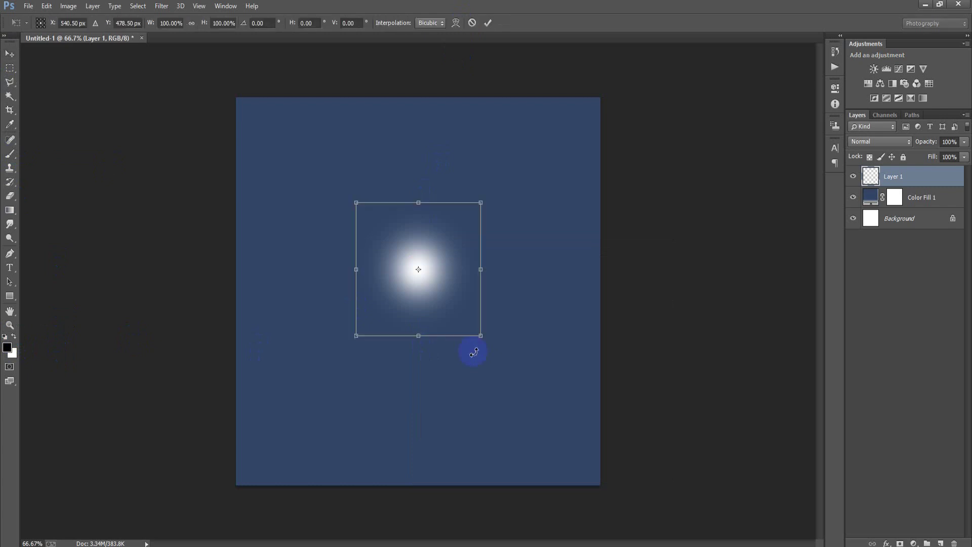
{"action": "mouse_move", "coordinate": [489, 342]}
{"action": "left_mouse_down"}
{"action": "mouse_move", "coordinate": [702, 490]}
{"action": "mouse_move", "coordinate": [697, 482]}
{"action": "left_mouse_up"}
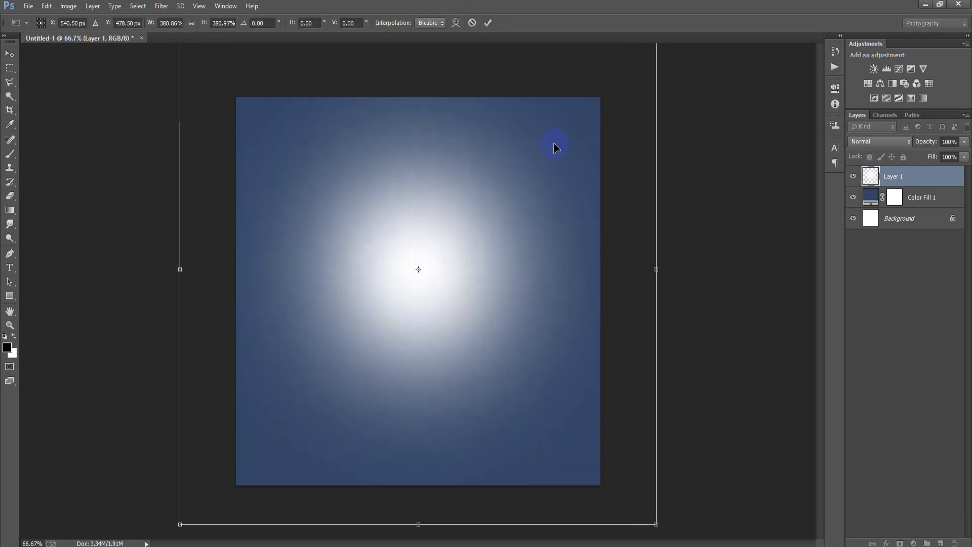
{"action": "left_click", "coordinate": [488, 23]}
{"action": "left_click", "coordinate": [907, 218], "text": "ctrl"}
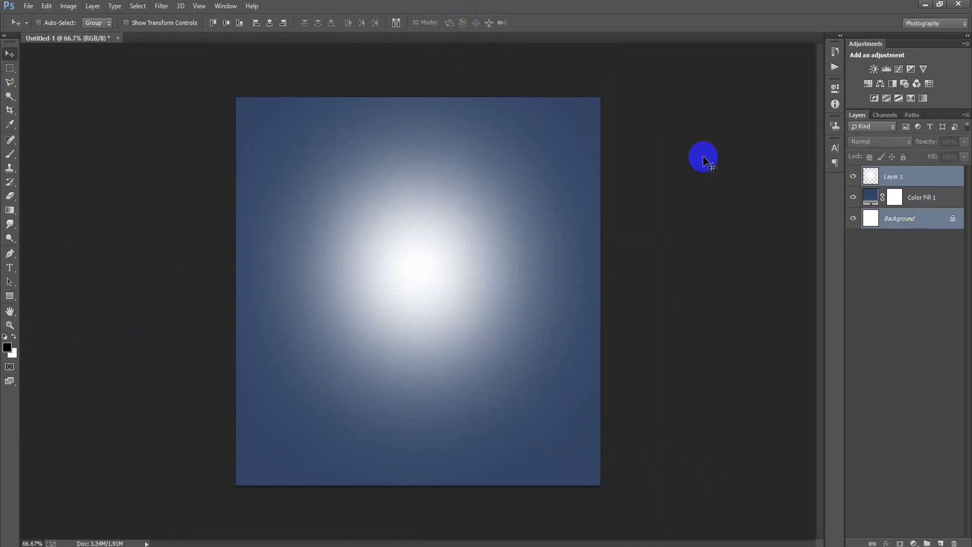
- Centre the glow horizontally and fade it to 54% opacity
{"action": "left_click", "coordinate": [270, 25]}
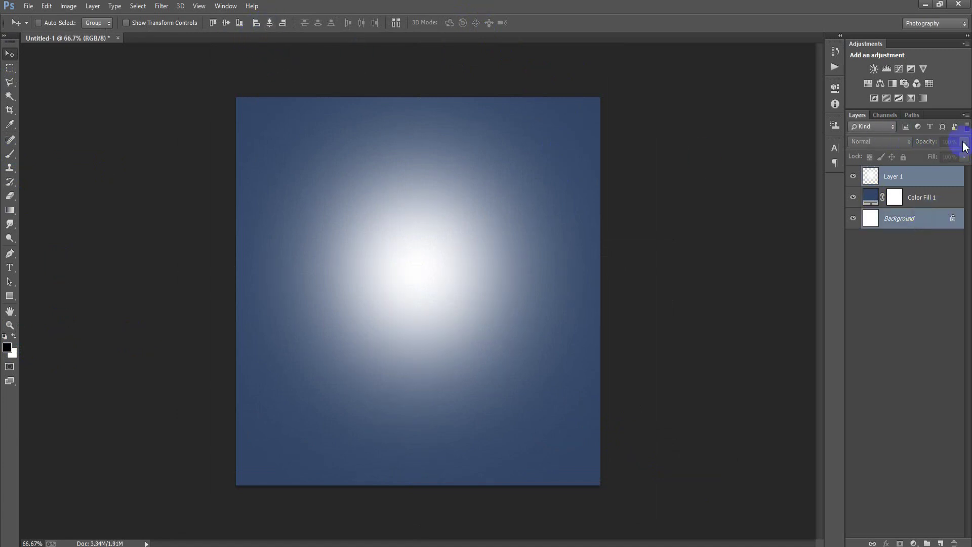
{"action": "left_click", "coordinate": [945, 181]}
{"action": "left_click", "coordinate": [964, 142]}
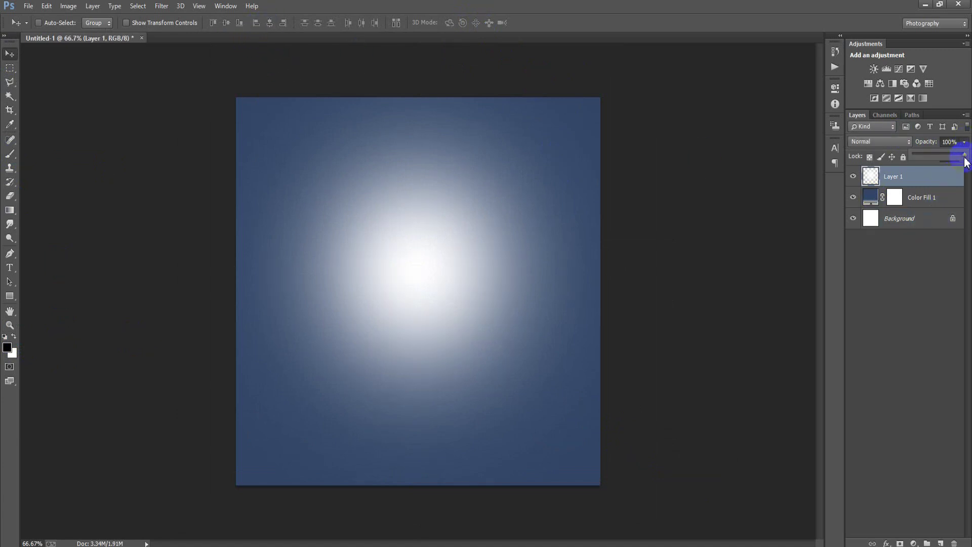
{"action": "left_click_drag", "start_coordinate": [949, 163], "coordinate": [941, 160]}
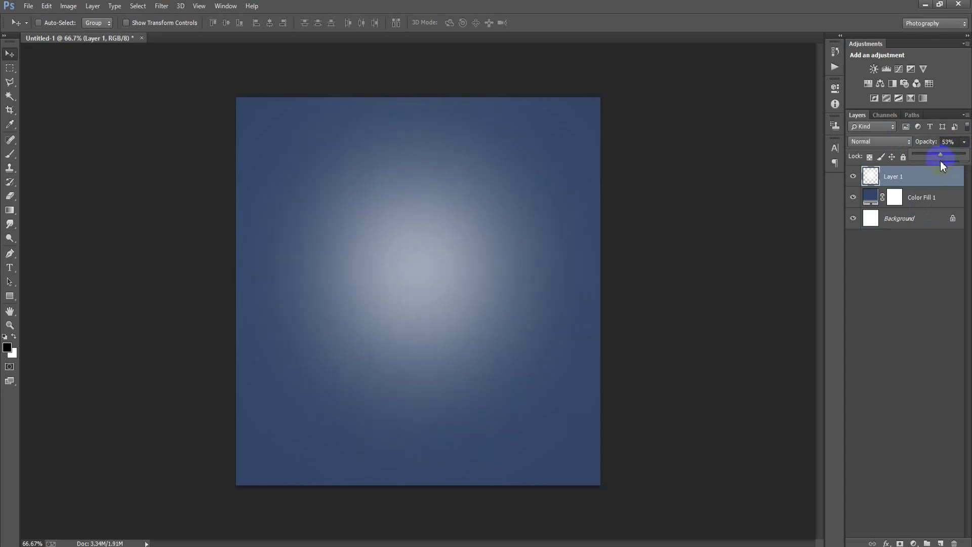
{"action": "left_click", "coordinate": [769, 200]}
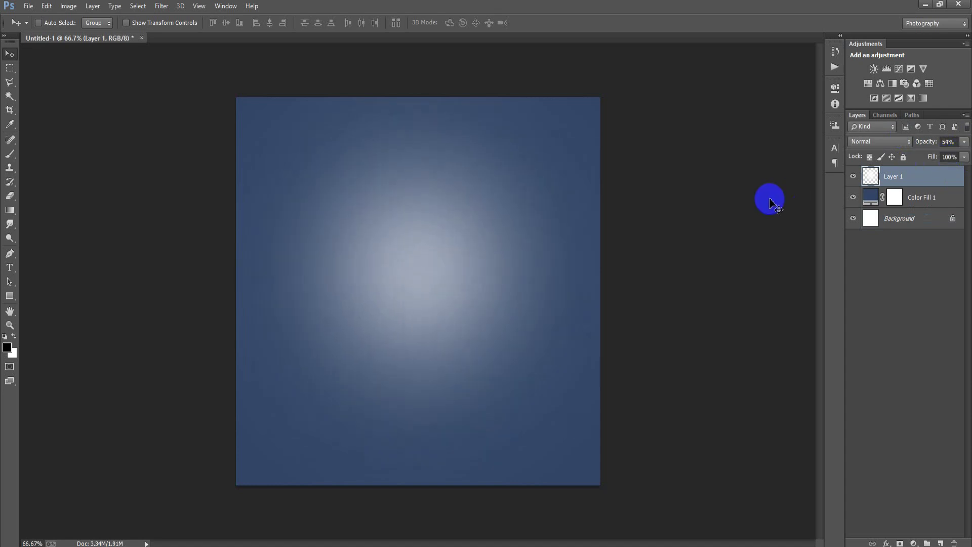
- Group the glow layer with Color Fill 1 as Group 1
{"action": "left_click", "coordinate": [920, 196], "text": "ctrl"}
{"action": "left_click", "coordinate": [683, 318]}
{"action": "key", "text": "ctrl+g"}
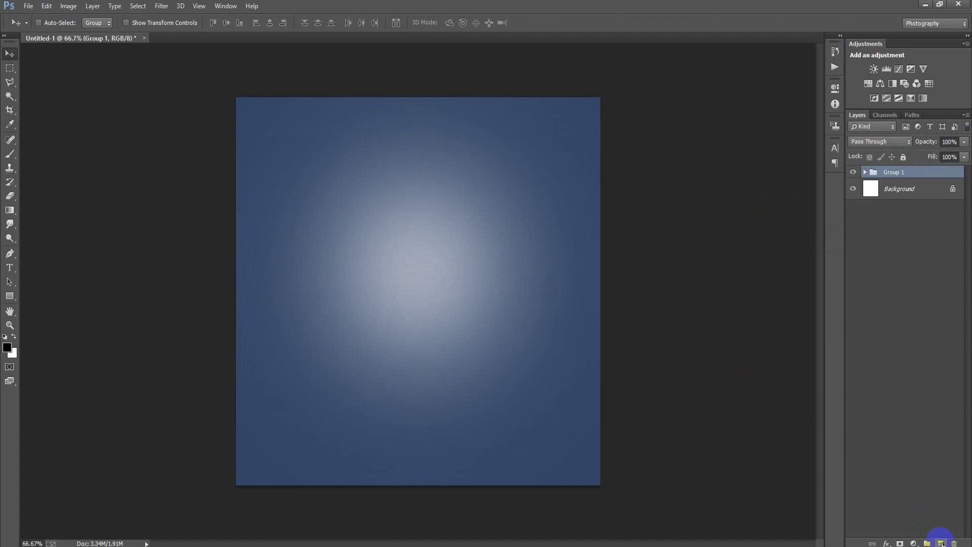
{"action": "left_click", "coordinate": [941, 543]}
- Draw a wide rectangle shape, Rectangle 1, in the lower middle beneath the glow
{"action": "left_click", "coordinate": [10, 297]}
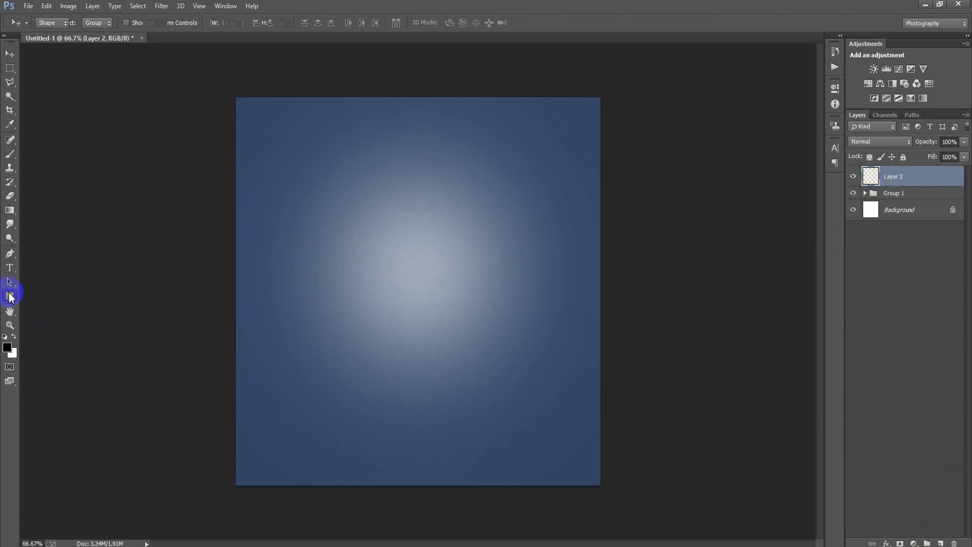
{"action": "left_click", "coordinate": [55, 289]}
{"action": "left_click_drag", "start_coordinate": [315, 331], "coordinate": [522, 372]}
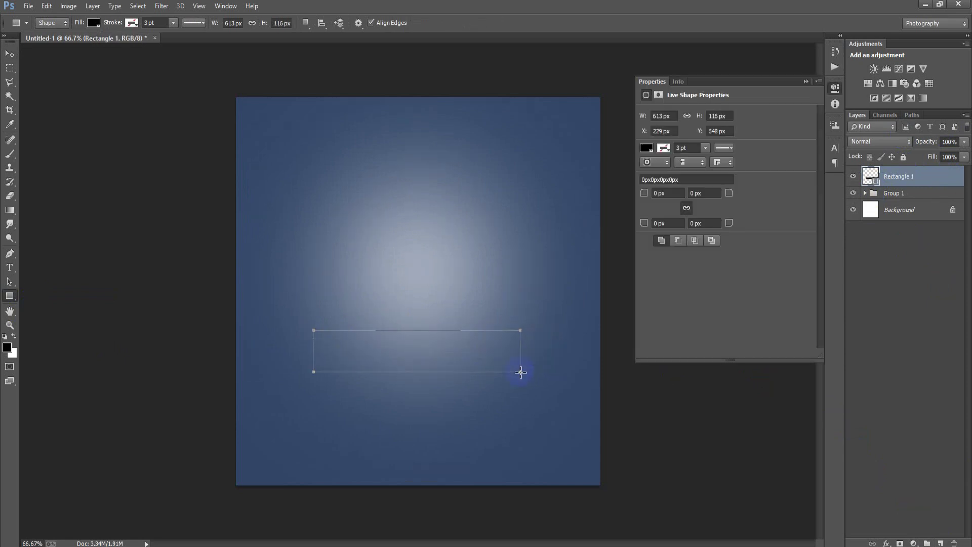
{"action": "left_click", "coordinate": [806, 81]}
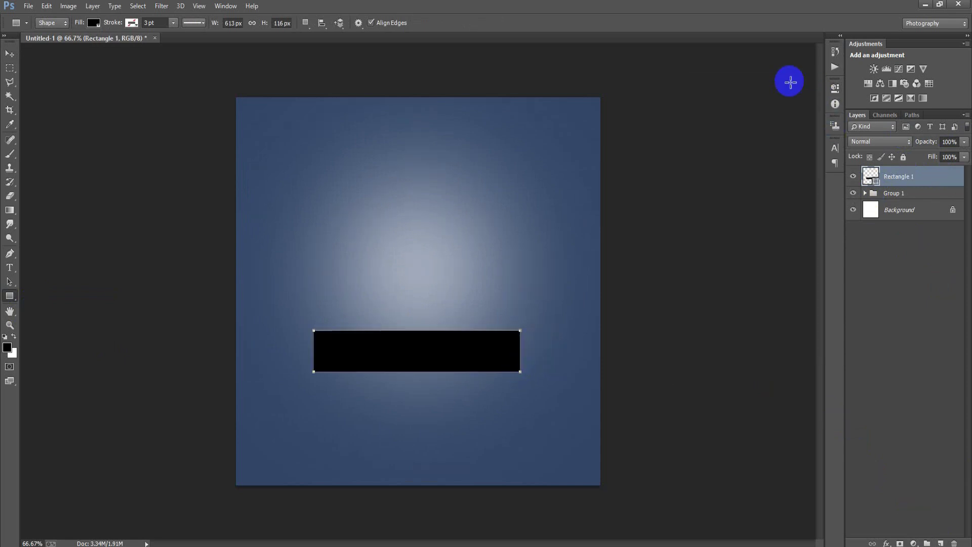
{"action": "left_click", "coordinate": [9, 54]}
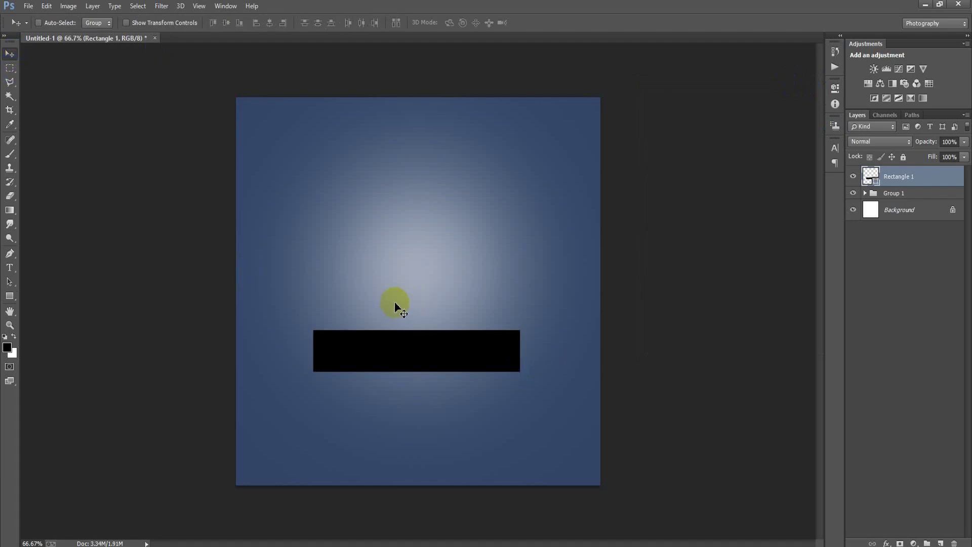
{"action": "left_click", "coordinate": [888, 184]}
- Fill the rectangle white (#ffffff) and Alt-drag a copy snugly against the original
{"action": "double_click", "coordinate": [873, 176]}
{"action": "type", "text": "ffffff"}
{"action": "left_click", "coordinate": [808, 212]}
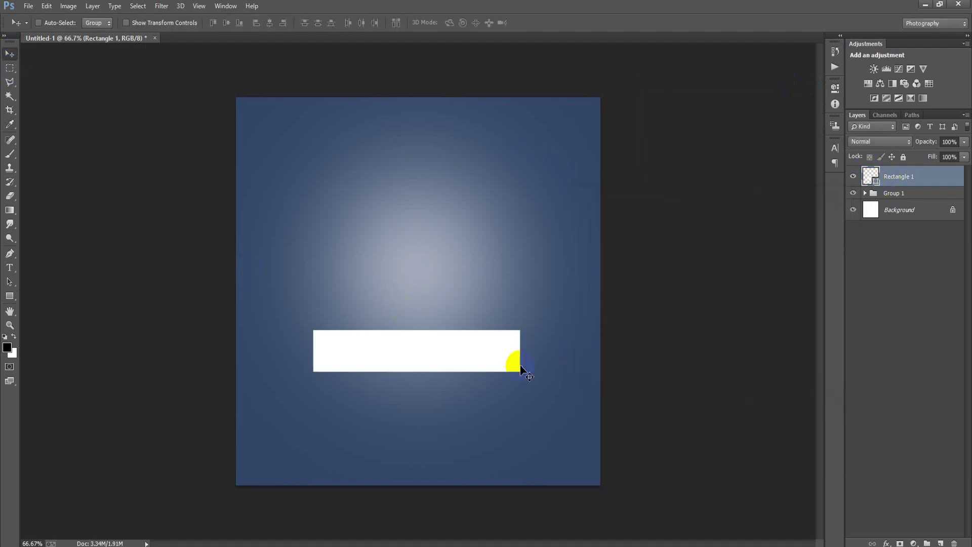
{"action": "left_click_drag", "start_coordinate": [421, 349], "coordinate": [424, 302], "text": "alt"}
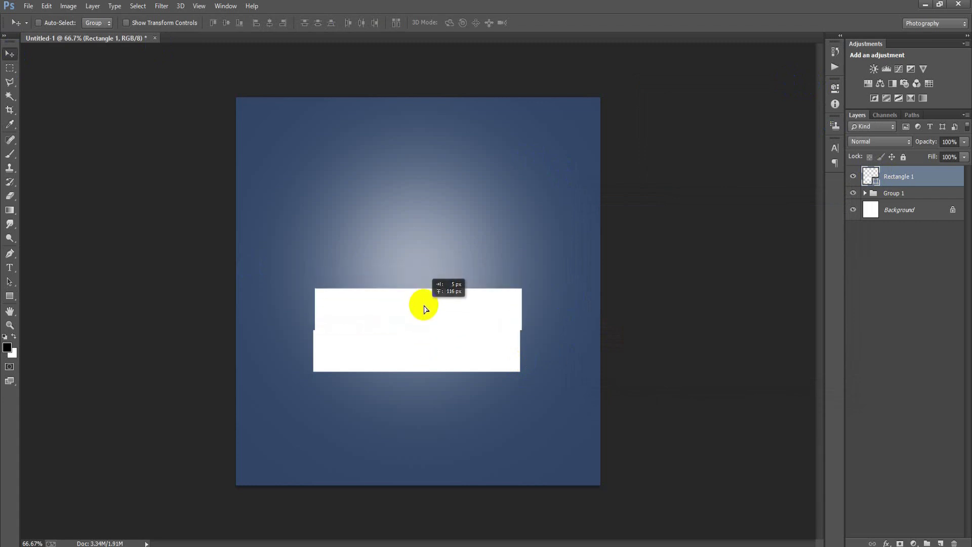
{"action": "left_click_drag", "start_coordinate": [424, 302], "coordinate": [424, 313], "text": "alt"}
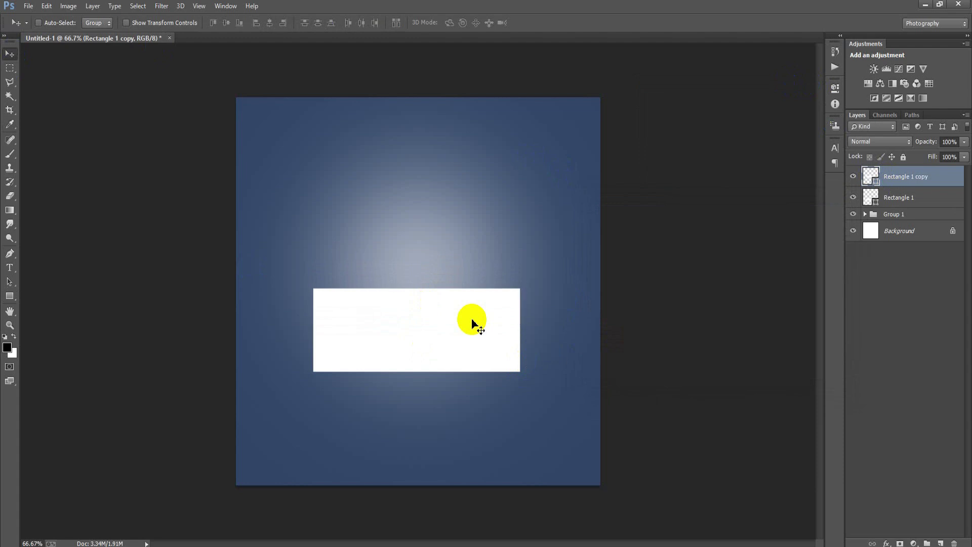
- Recolour the lower Rectangle 1 to muted blue #516892
{"action": "left_click", "coordinate": [892, 201]}
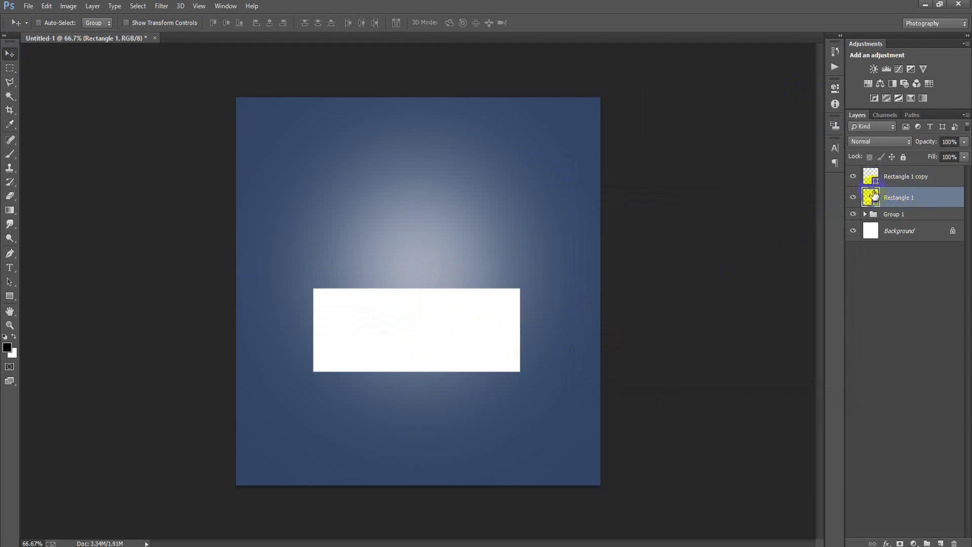
{"action": "double_click", "coordinate": [874, 196]}
{"action": "left_click", "coordinate": [773, 368]}
{"action": "left_click_drag", "start_coordinate": [772, 369], "coordinate": [717, 365]}
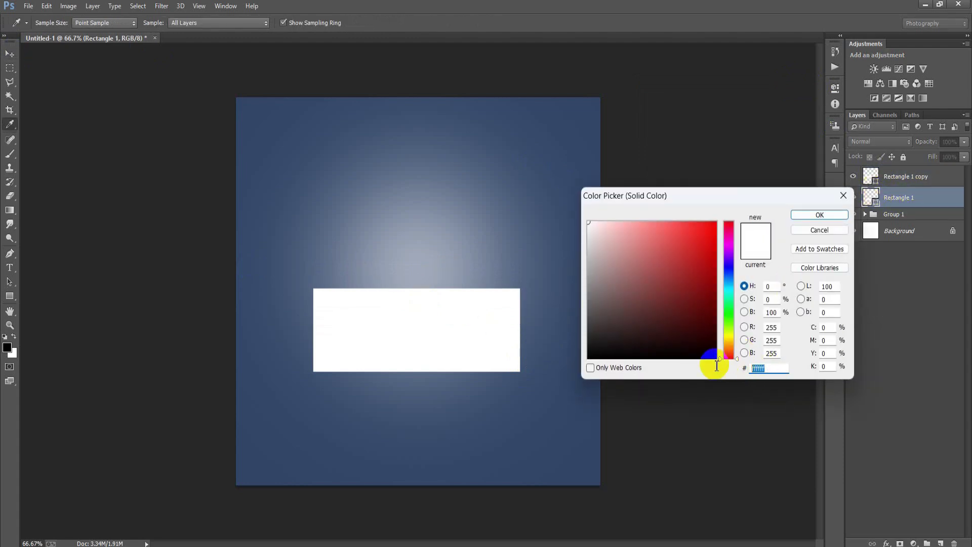
{"action": "type", "text": "5"}
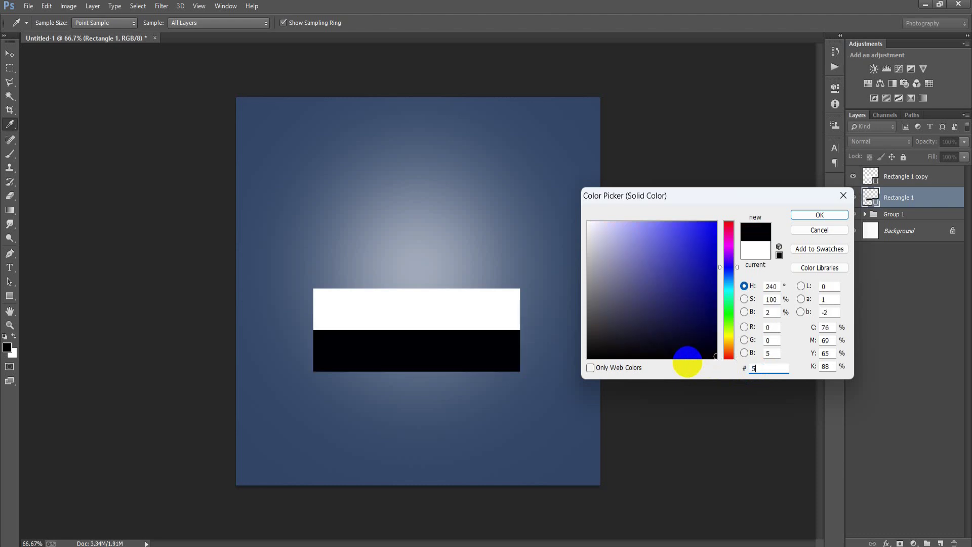
{"action": "type", "text": "168"}
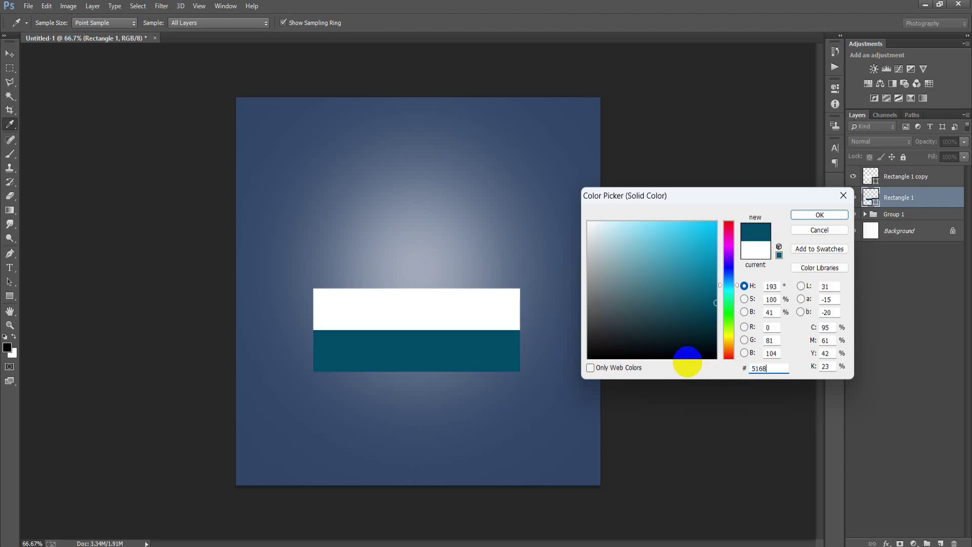
{"action": "type", "text": "92"}
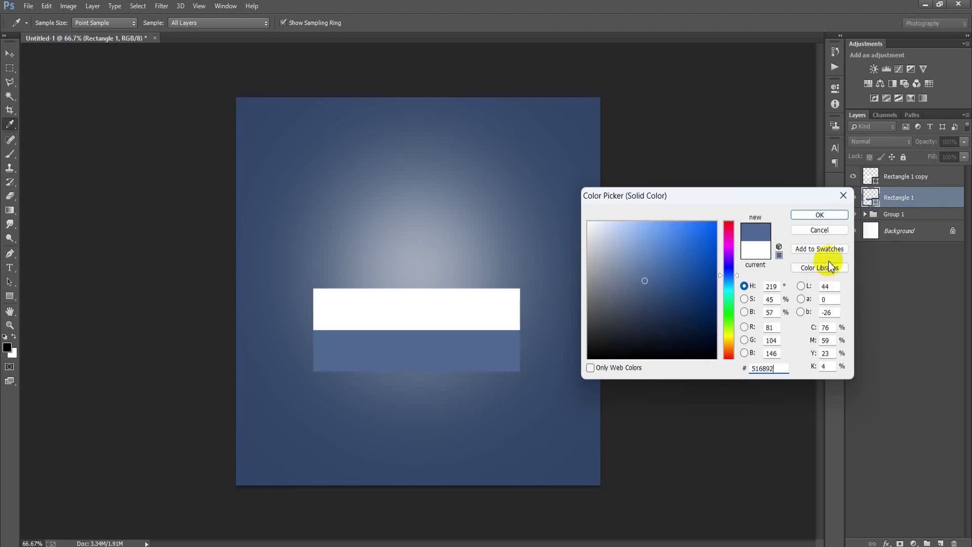
{"action": "left_click", "coordinate": [816, 215]}
{"action": "left_click", "coordinate": [880, 178]}
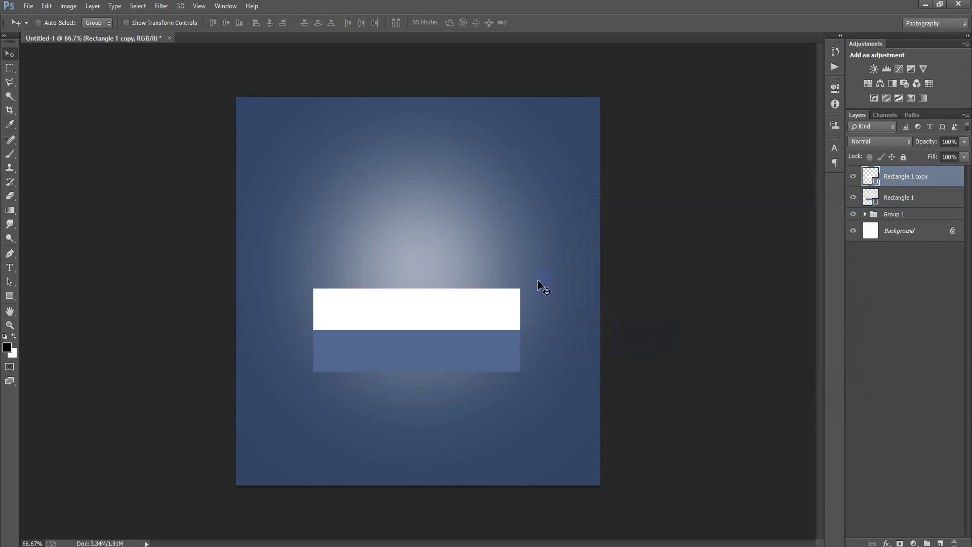
- Use a Perspective transform to narrow the white rectangle's top edge into a trapezoid
{"action": "key", "text": "ctrl+t"}
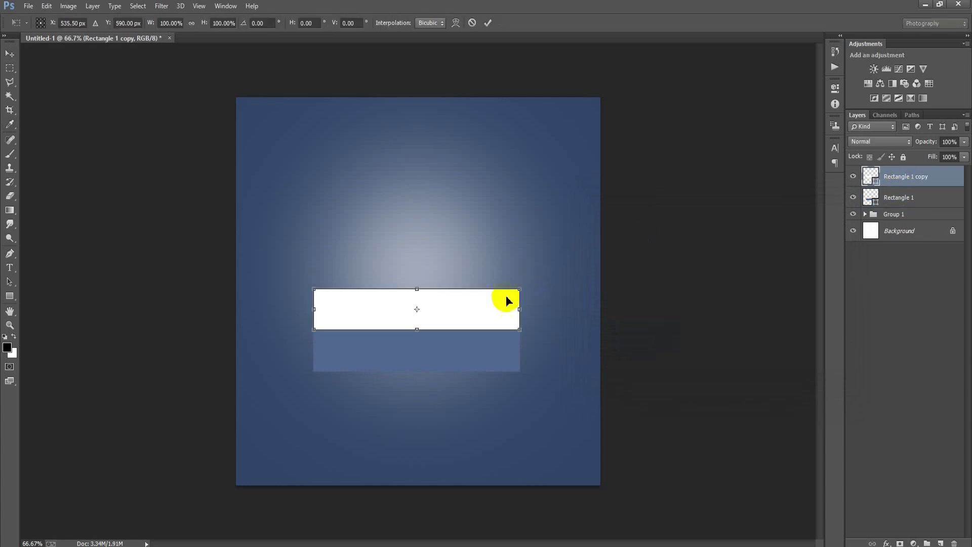
{"action": "right_click", "coordinate": [462, 306]}
{"action": "left_click", "coordinate": [481, 390]}
{"action": "left_click_drag", "start_coordinate": [519, 292], "coordinate": [522, 292]}
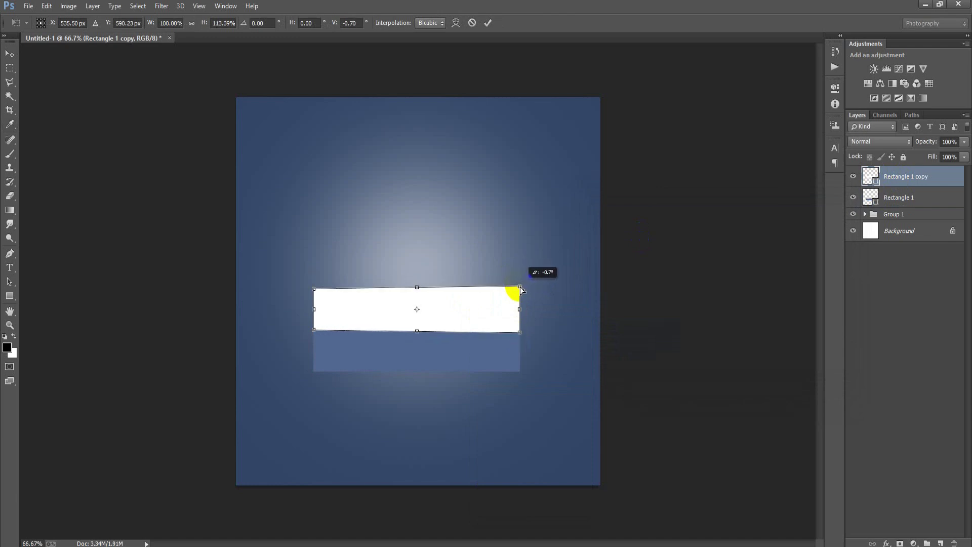
{"action": "left_click_drag", "start_coordinate": [522, 293], "coordinate": [500, 273]}
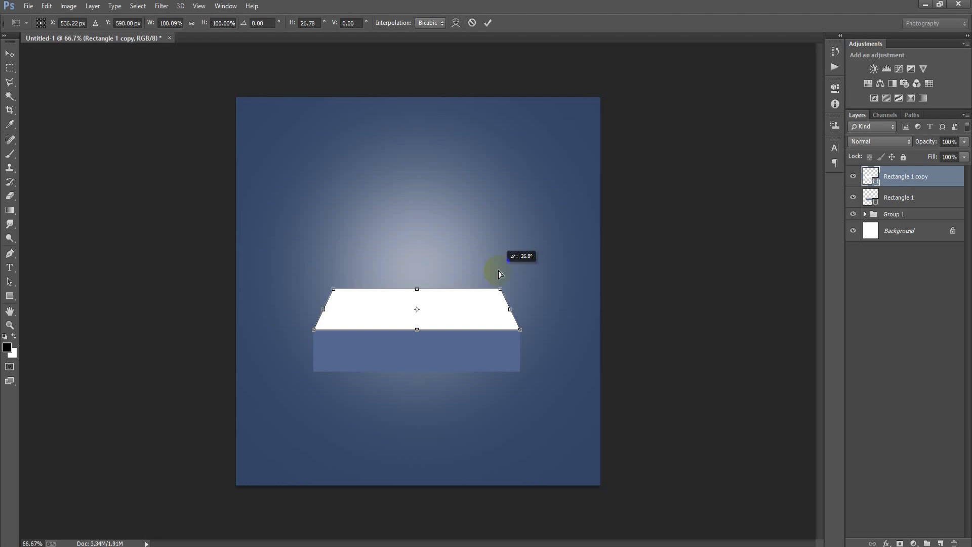
{"action": "left_click", "coordinate": [488, 22]}
{"action": "left_click", "coordinate": [166, 82]}
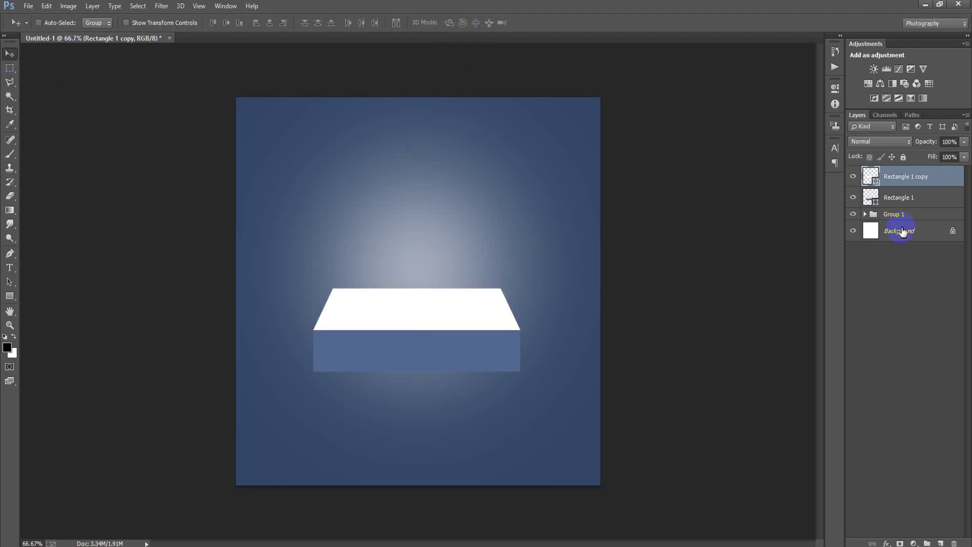
- Nudge both rectangles down and make the white top face slightly taller
{"action": "left_click", "coordinate": [906, 200], "text": "shift"}
{"action": "key", "text": "Down"}
{"action": "key", "text": "Down"}
{"action": "key", "text": "Down"}
{"action": "key", "text": "Down"}
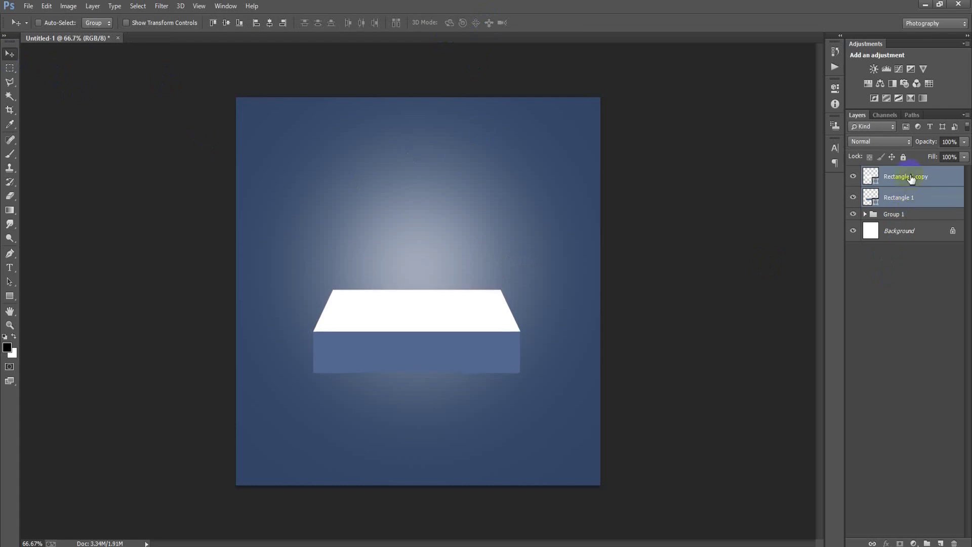
{"action": "left_click", "coordinate": [911, 178]}
{"action": "key", "text": "ctrl+t"}
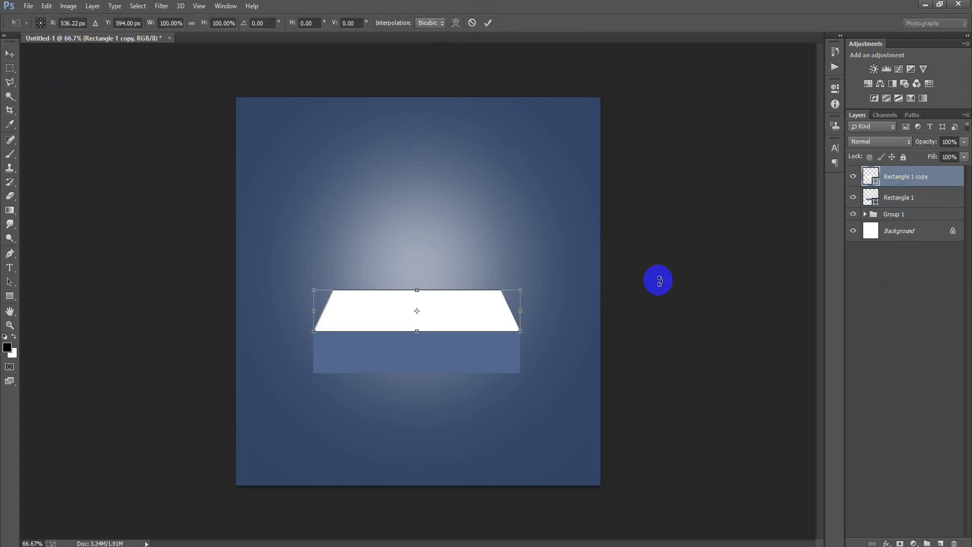
{"action": "left_click_drag", "start_coordinate": [418, 290], "coordinate": [418, 286]}
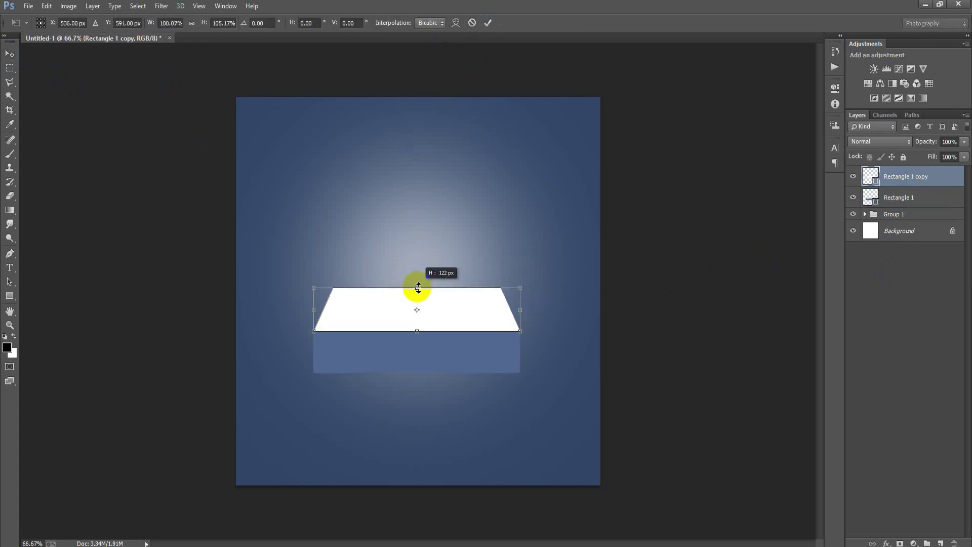
{"action": "left_click", "coordinate": [489, 23]}
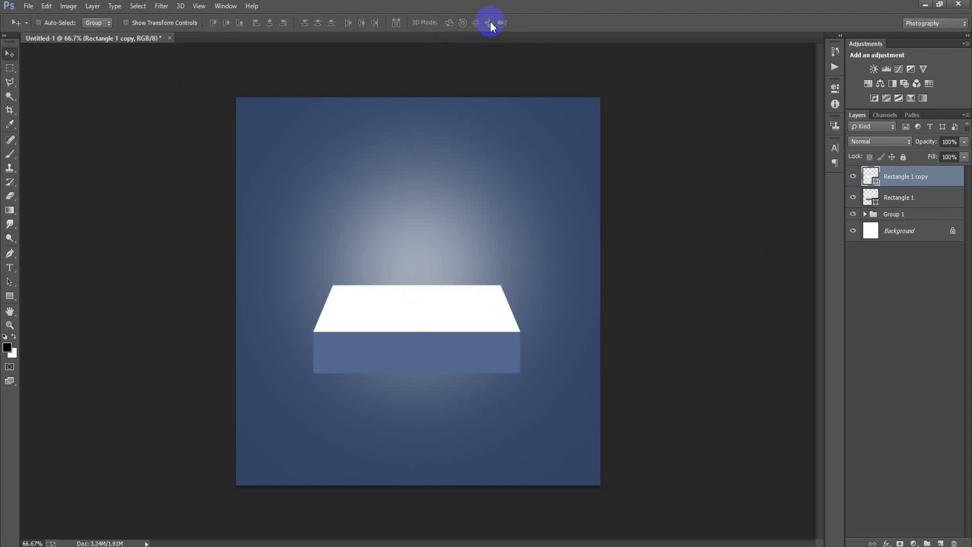
{"action": "left_click", "coordinate": [894, 214]}
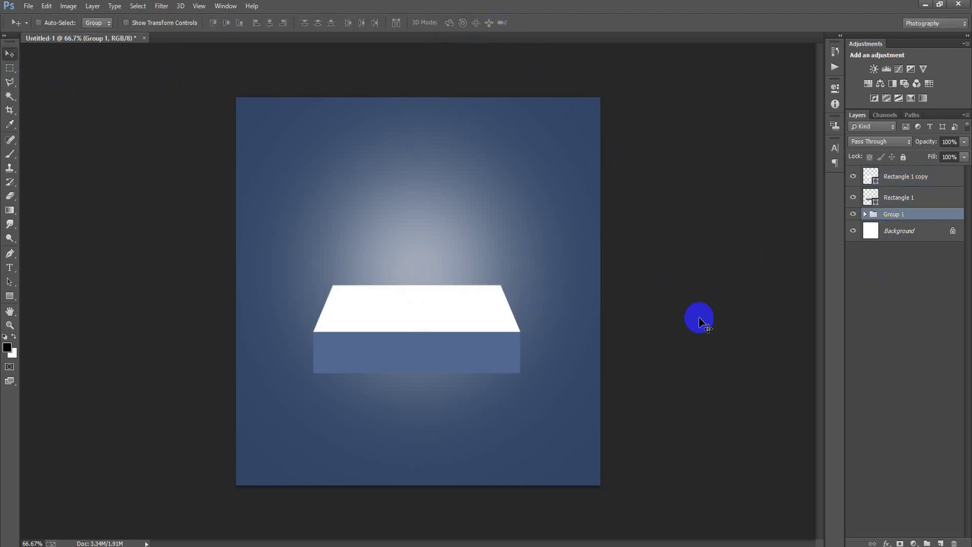
- On new Layer 2, select a thin strip along the box's bottom edge and fill it black
{"action": "left_click", "coordinate": [941, 543]}
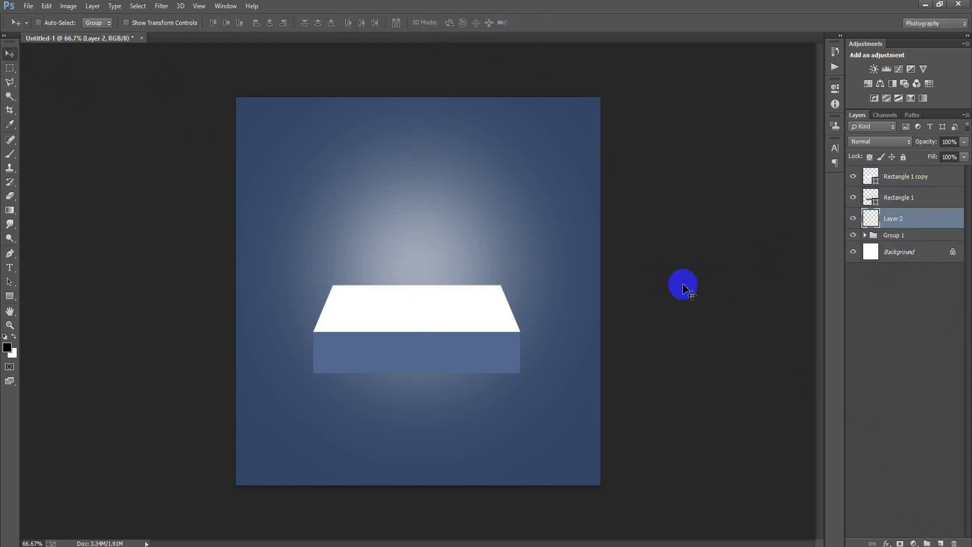
{"action": "right_click", "coordinate": [9, 68]}
{"action": "left_click", "coordinate": [56, 74]}
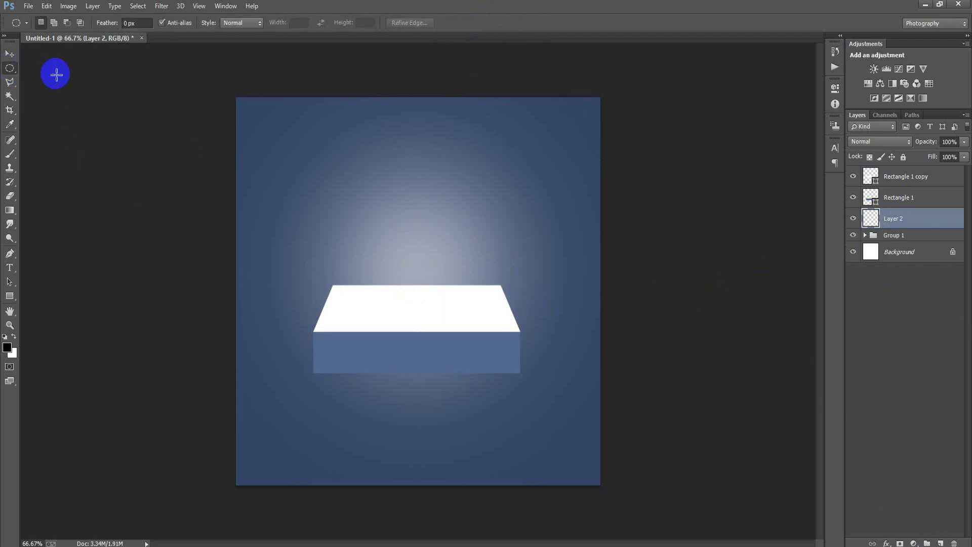
{"action": "right_click", "coordinate": [9, 67]}
{"action": "left_click", "coordinate": [73, 65]}
{"action": "left_click_drag", "start_coordinate": [314, 374], "coordinate": [523, 378]}
{"action": "left_click", "coordinate": [9, 53]}
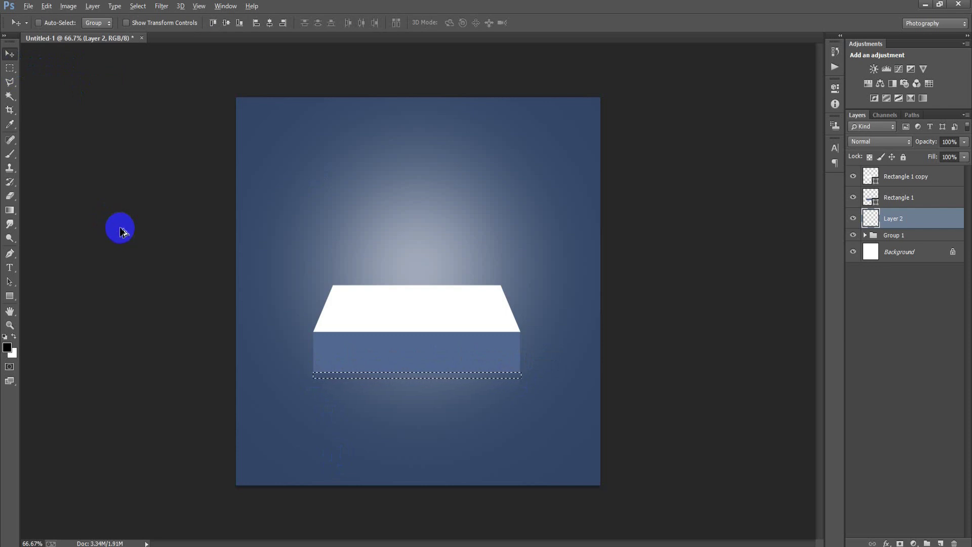
{"action": "key", "text": "alt+BackSpace"}
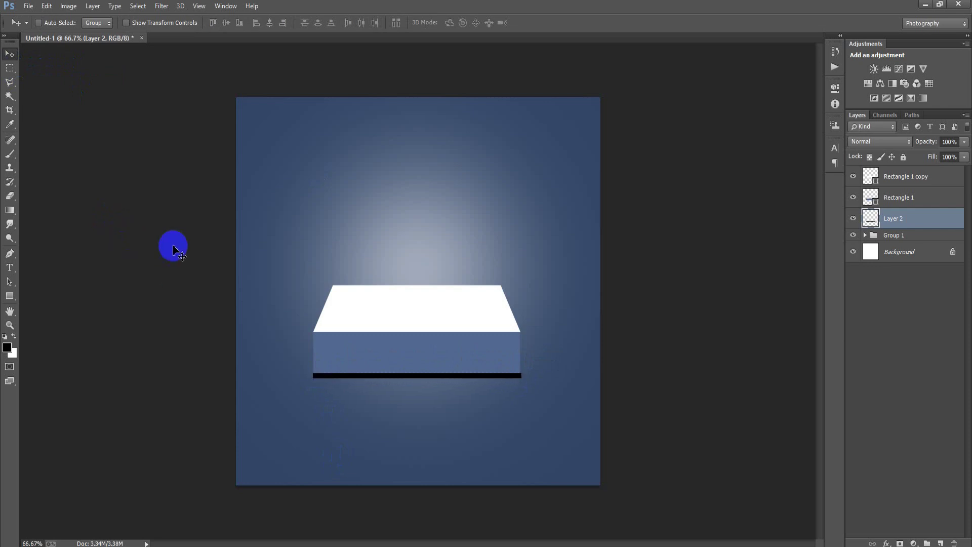
- Apply a small Gaussian Blur to the strip and lower Layer 2 to about 76% opacity
{"action": "left_click", "coordinate": [161, 6]}
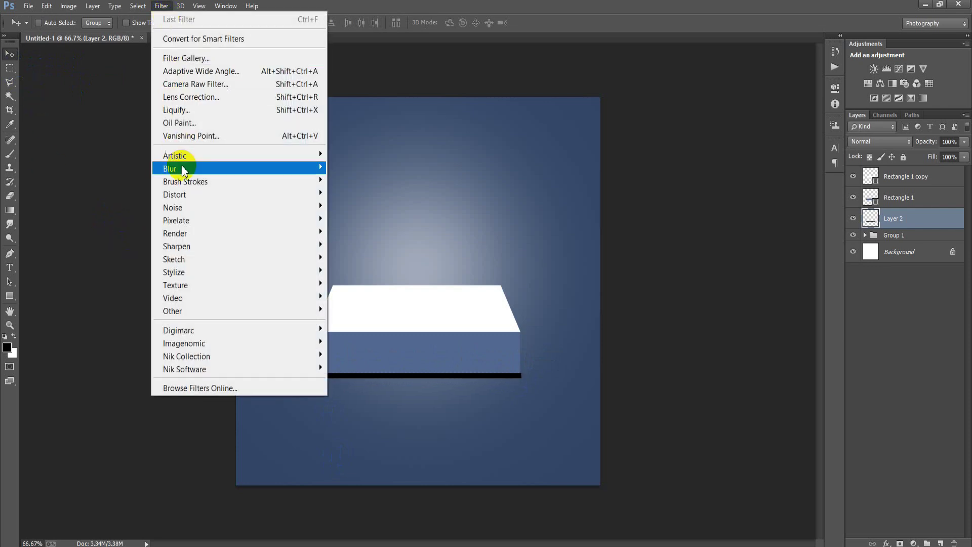
{"action": "mouse_move", "coordinate": [170, 168]}
{"action": "left_click", "coordinate": [361, 265]}
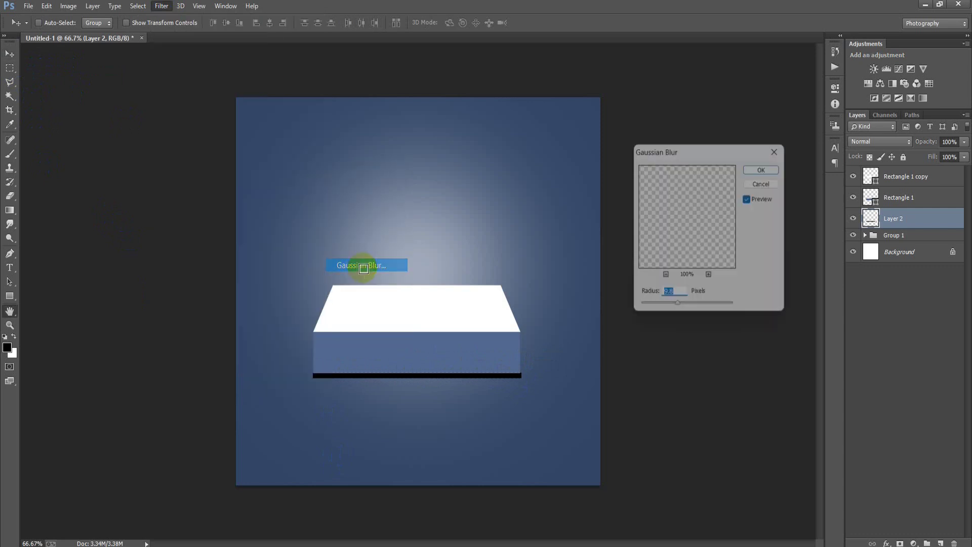
{"action": "left_click", "coordinate": [764, 168]}
{"action": "left_click", "coordinate": [965, 143]}
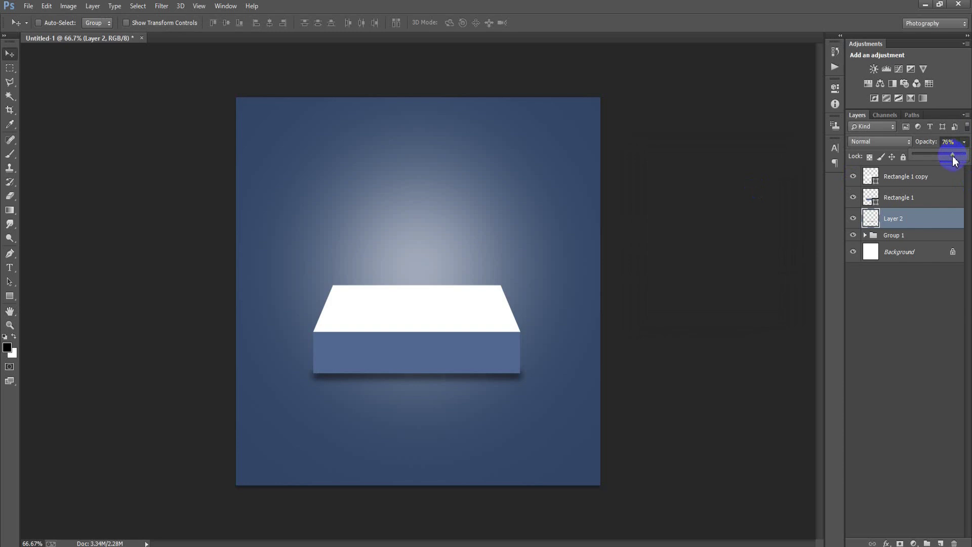
{"action": "left_click", "coordinate": [924, 177], "text": "shift"}
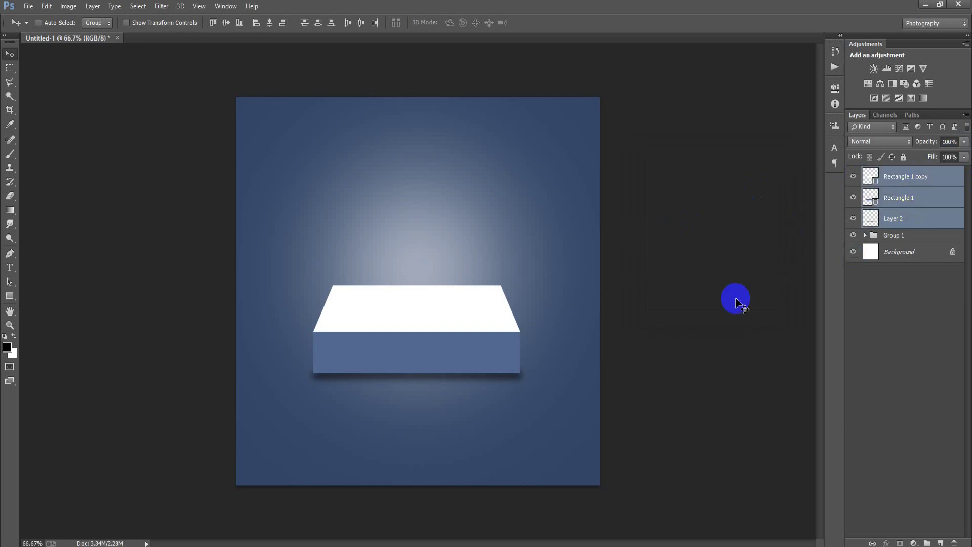
- Nudge the pedestal and shadow lower, then centre them horizontally on the canvas
{"action": "key", "text": "Down"}
{"action": "key", "text": "Down"}
{"action": "key", "text": "Down"}
{"action": "key", "text": "Down"}
{"action": "key", "text": "Down"}
{"action": "key", "text": "Down"}
{"action": "key", "text": "Down"}
{"action": "key", "text": "Down"}
{"action": "key", "text": "Down"}
{"action": "key", "text": "Down"}
{"action": "key", "text": "Down"}
{"action": "key", "text": "Down"}
{"action": "key", "text": "Down"}
{"action": "key", "text": "Down"}
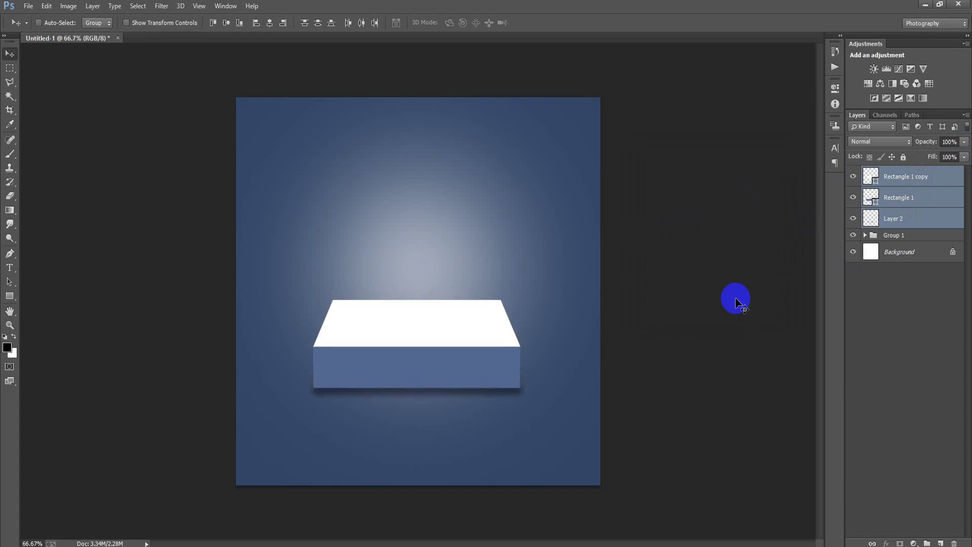
{"action": "key", "text": "Down"}
{"action": "key", "text": "Up"}
{"action": "key", "text": "Up"}
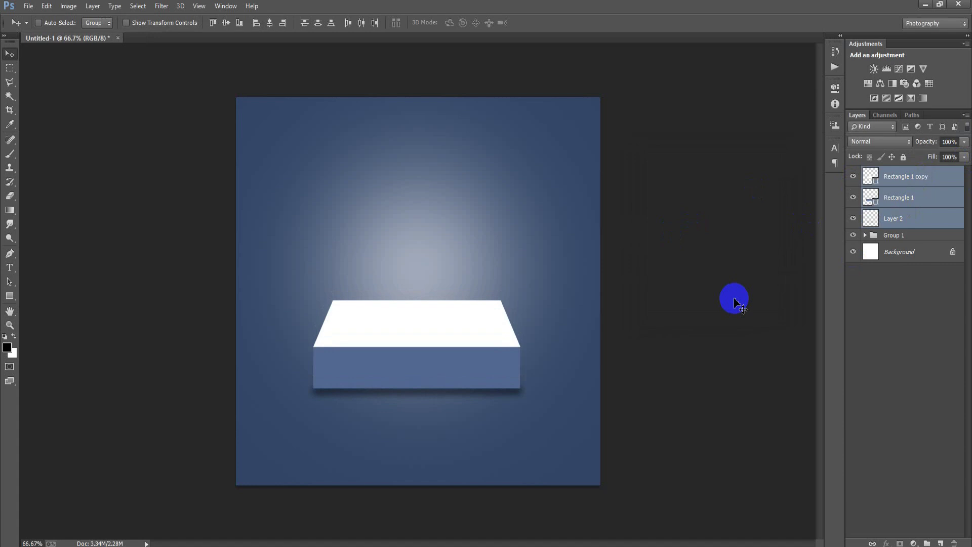
{"action": "left_click", "coordinate": [900, 252], "text": "ctrl"}
{"action": "left_click", "coordinate": [270, 23]}
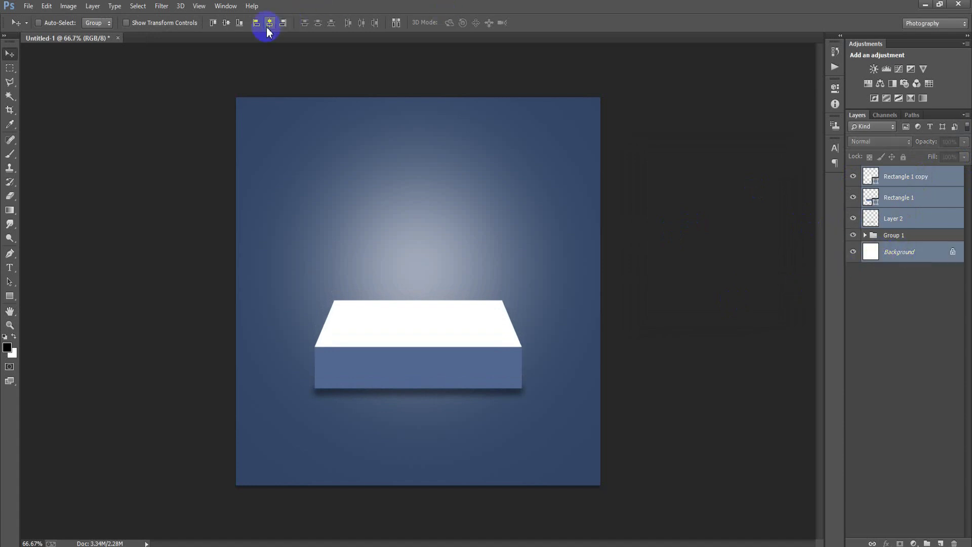
- Group the three pedestal layers, without the Background, into Group 2
{"action": "left_click", "coordinate": [896, 178]}
{"action": "left_click", "coordinate": [904, 219], "text": "shift"}
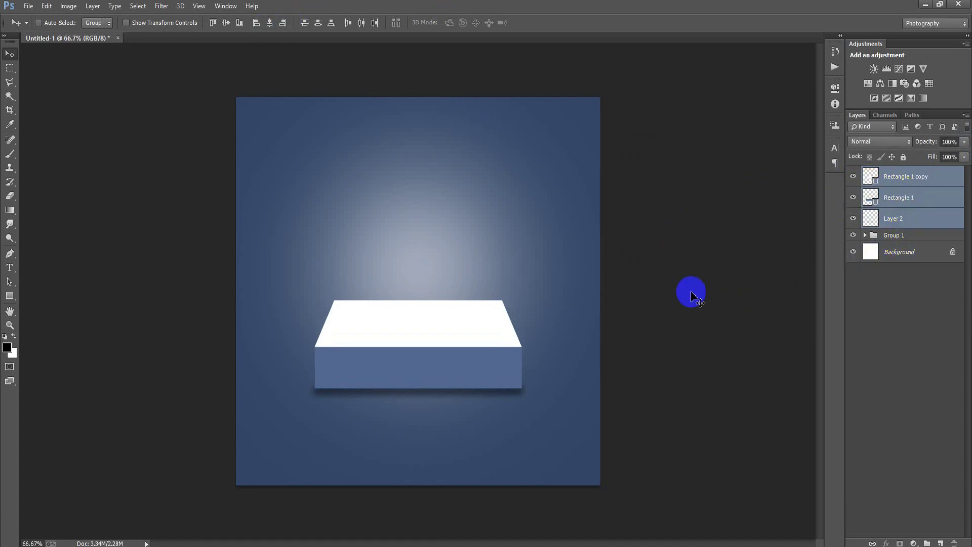
{"action": "key", "text": "ctrl+g"}
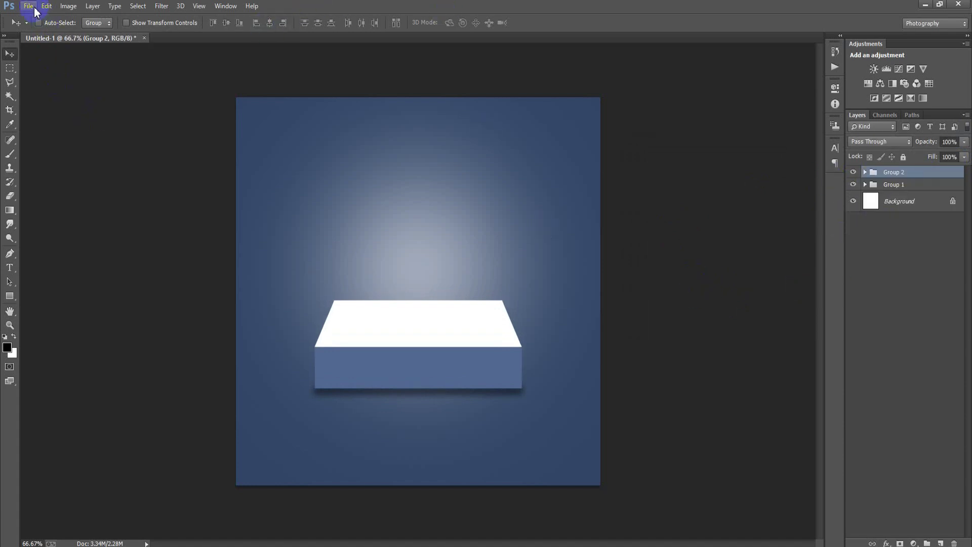
- Place the linked armchair image 00002, scaled down and sitting on the pedestal
{"action": "left_click", "coordinate": [28, 6]}
{"action": "left_click", "coordinate": [55, 213]}
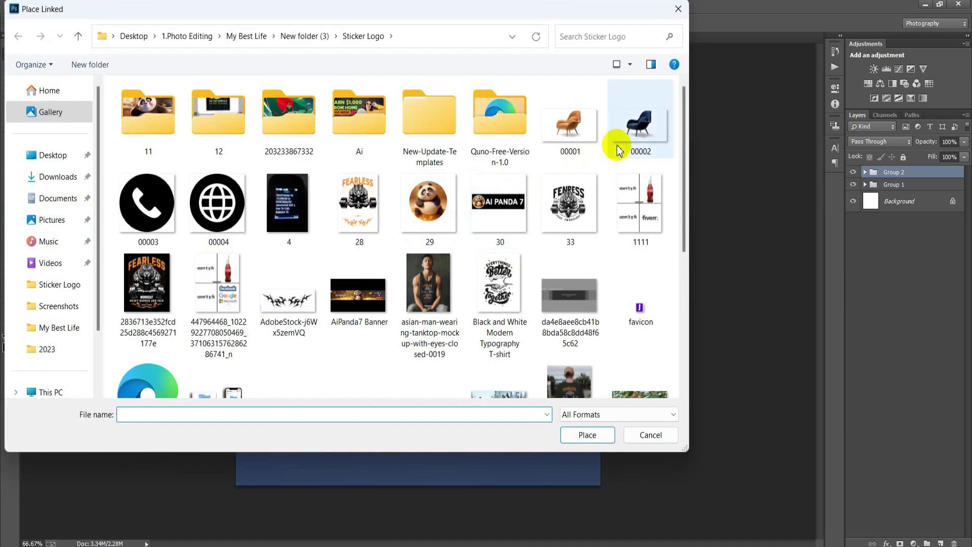
{"action": "left_click", "coordinate": [639, 136]}
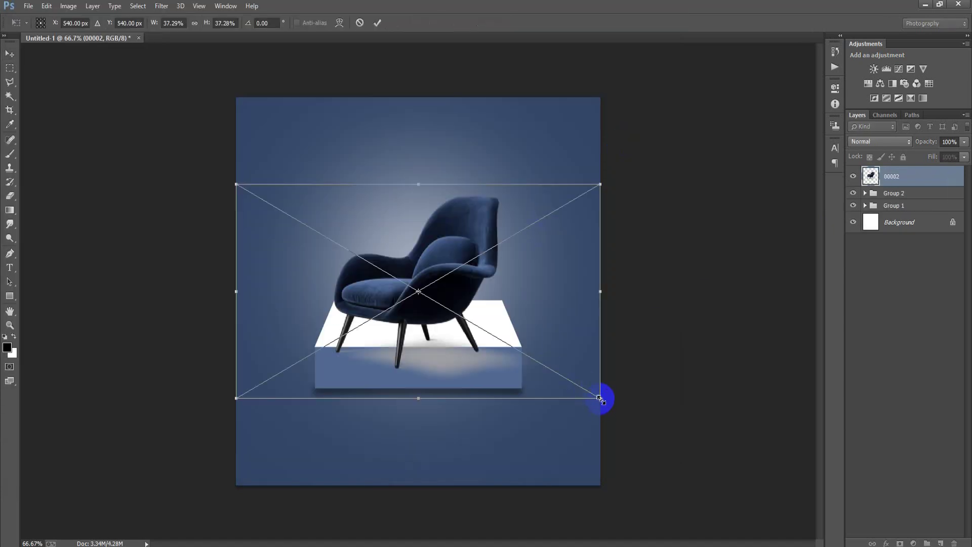
{"action": "left_click_drag", "start_coordinate": [601, 397], "coordinate": [577, 383]}
{"action": "left_click_drag", "start_coordinate": [559, 338], "coordinate": [560, 318]}
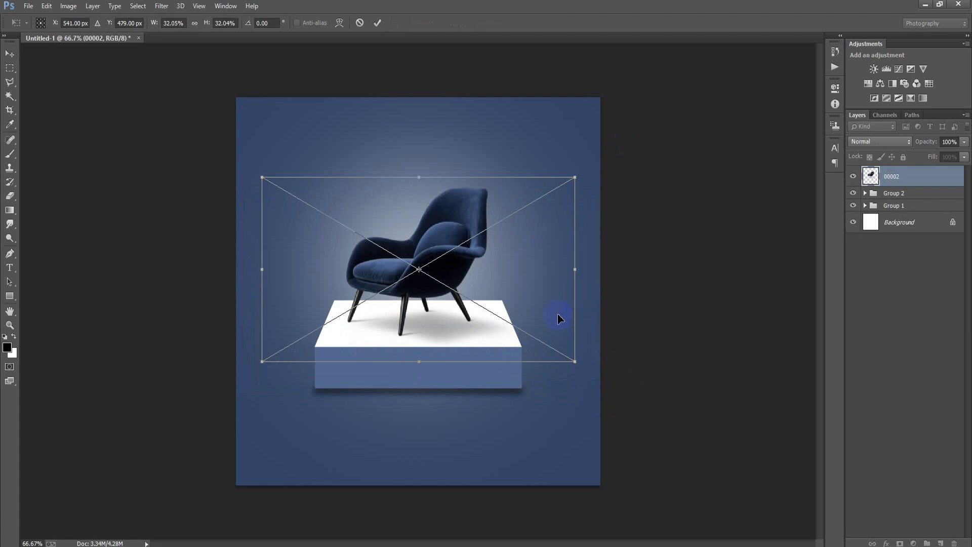
{"action": "left_click", "coordinate": [377, 22]}
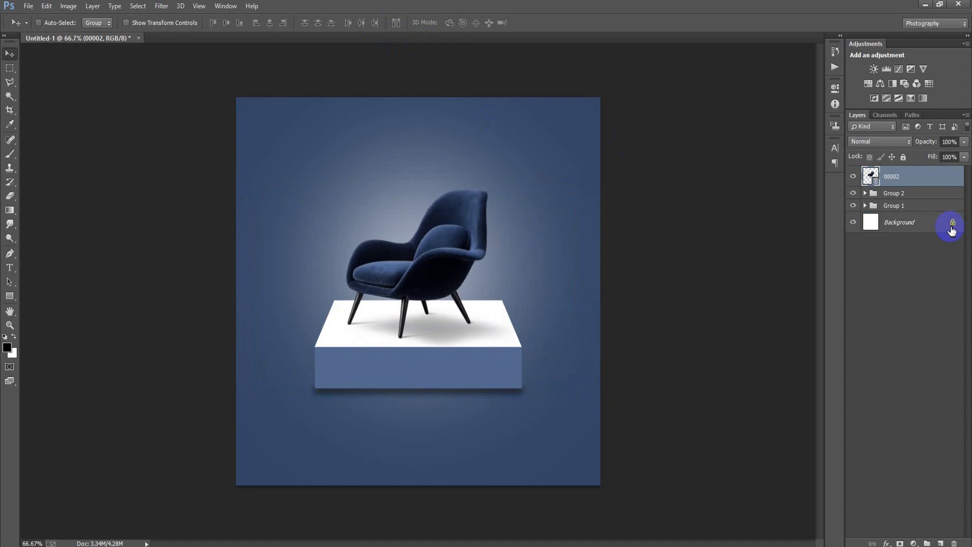
- Nudge the chair and pedestal down together, then put the armchair in its own Group 3
{"action": "left_click", "coordinate": [923, 195], "text": "shift"}
{"action": "key", "text": "shift+Down"}
{"action": "key", "text": "shift+Down"}
{"action": "key", "text": "shift+Down"}
{"action": "key", "text": "shift+Down"}
{"action": "key", "text": "Down"}
{"action": "key", "text": "Down"}
{"action": "key", "text": "Down"}
{"action": "key", "text": "Down"}
{"action": "key", "text": "Down"}
{"action": "key", "text": "Down"}
{"action": "key", "text": "Down"}
{"action": "key", "text": "Down"}
{"action": "key", "text": "Down"}
{"action": "key", "text": "Down"}
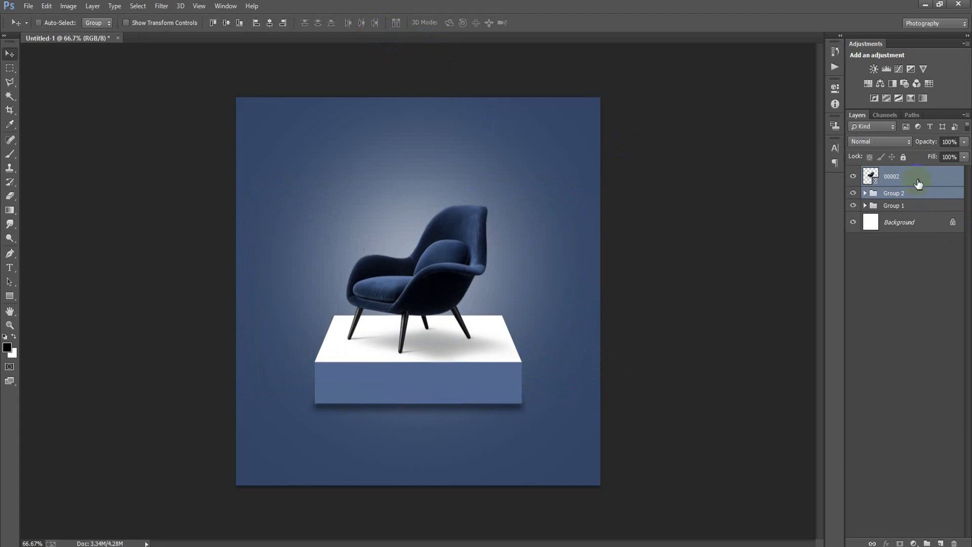
{"action": "left_click", "coordinate": [919, 184]}
{"action": "key", "text": "ctrl+g"}
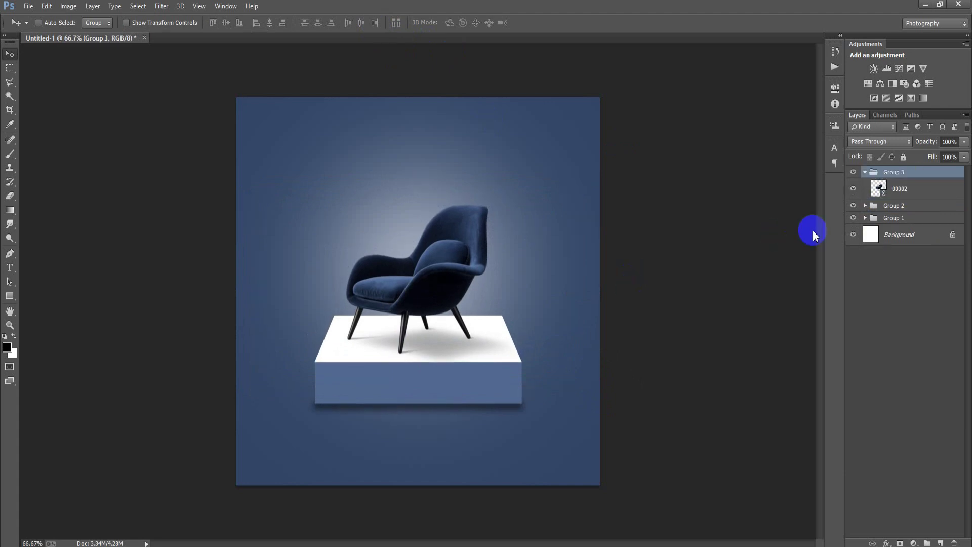
{"action": "left_click", "coordinate": [867, 173]}
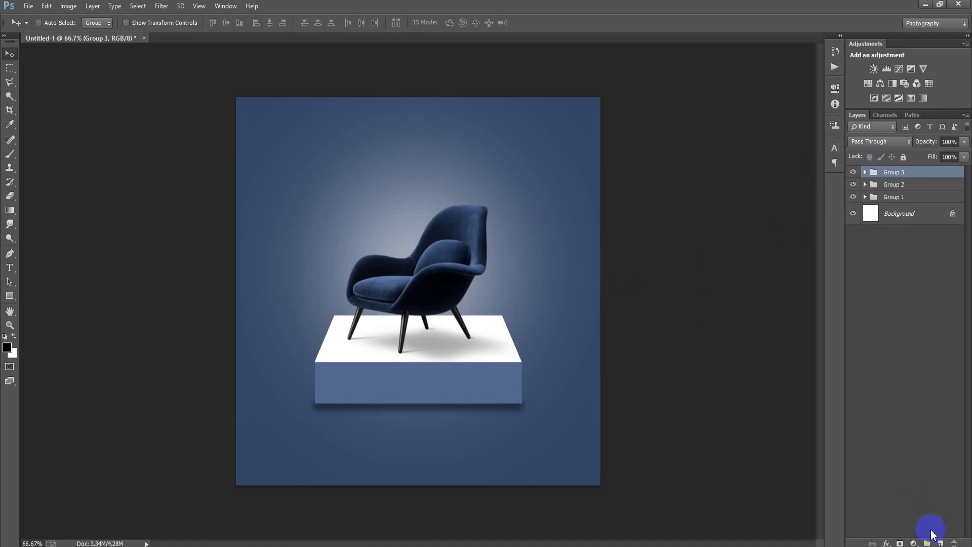
- Add a new layer and write FURNISH near the canvas top in white
{"action": "left_click", "coordinate": [941, 543]}
{"action": "left_click", "coordinate": [9, 268]}
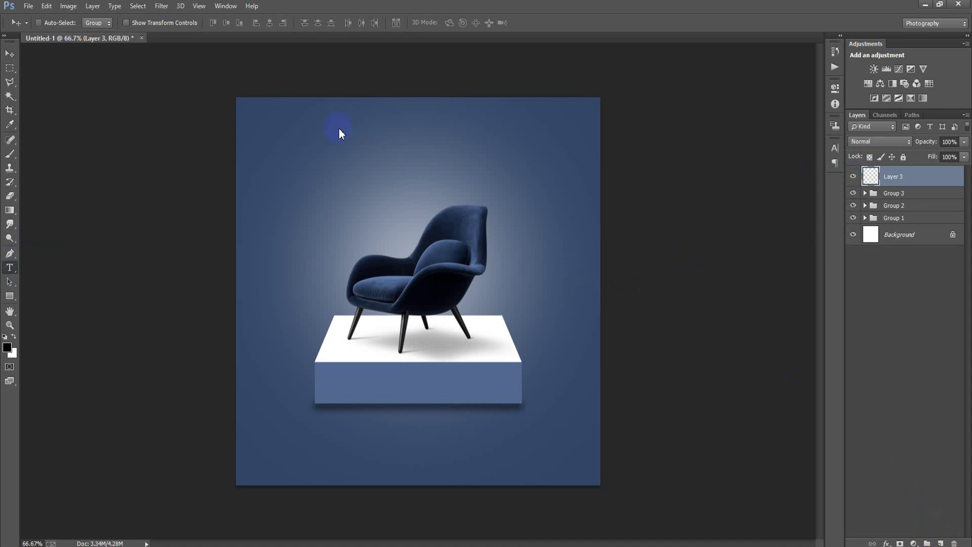
{"action": "left_click", "coordinate": [358, 146]}
{"action": "type", "text": "FURNISH"}
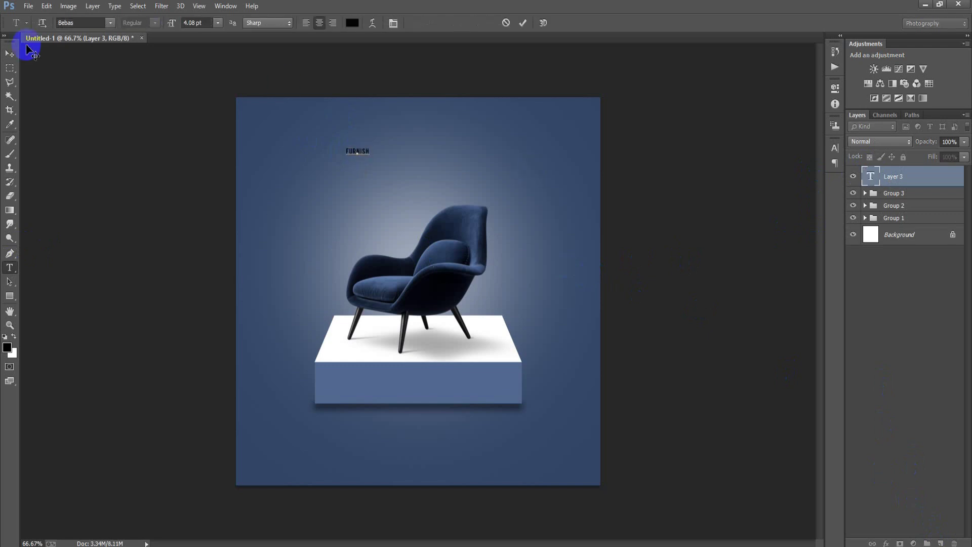
{"action": "left_click", "coordinate": [9, 54]}
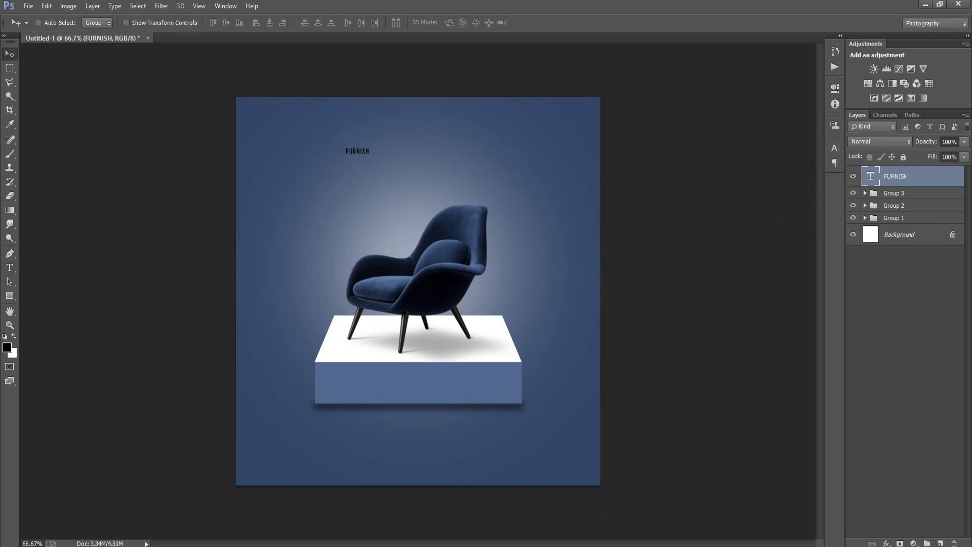
{"action": "left_click", "coordinate": [835, 149]}
{"action": "left_click", "coordinate": [791, 211]}
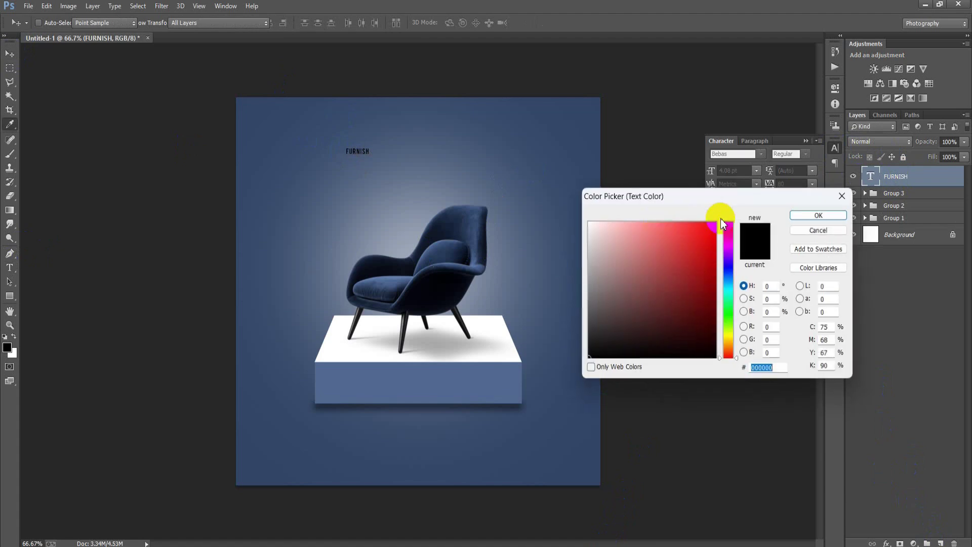
{"action": "left_click", "coordinate": [589, 222]}
{"action": "left_click", "coordinate": [816, 217]}
{"action": "key", "text": "v"}
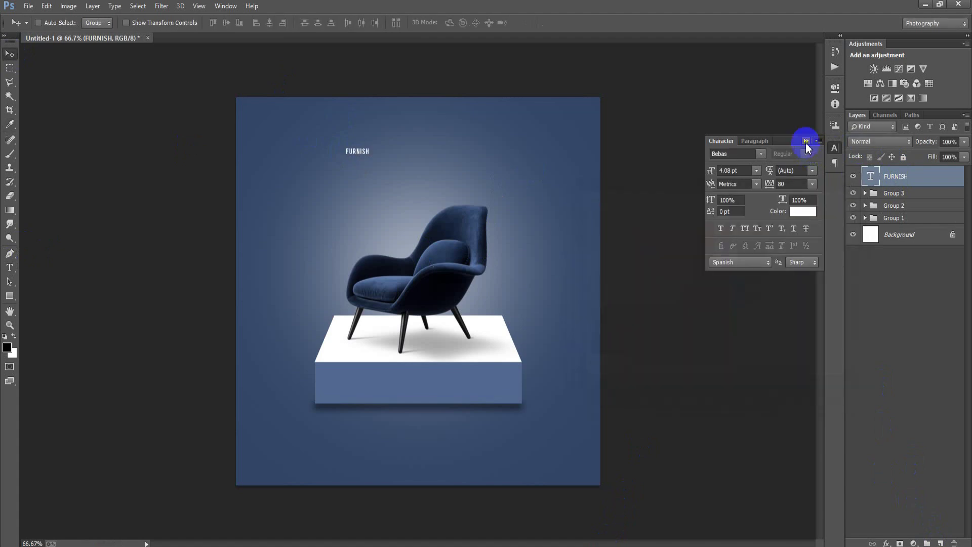
{"action": "left_click", "coordinate": [805, 141]}
- Enlarge the FURNISH text to about 368% and make it faux italic
{"action": "key", "text": "ctrl+t"}
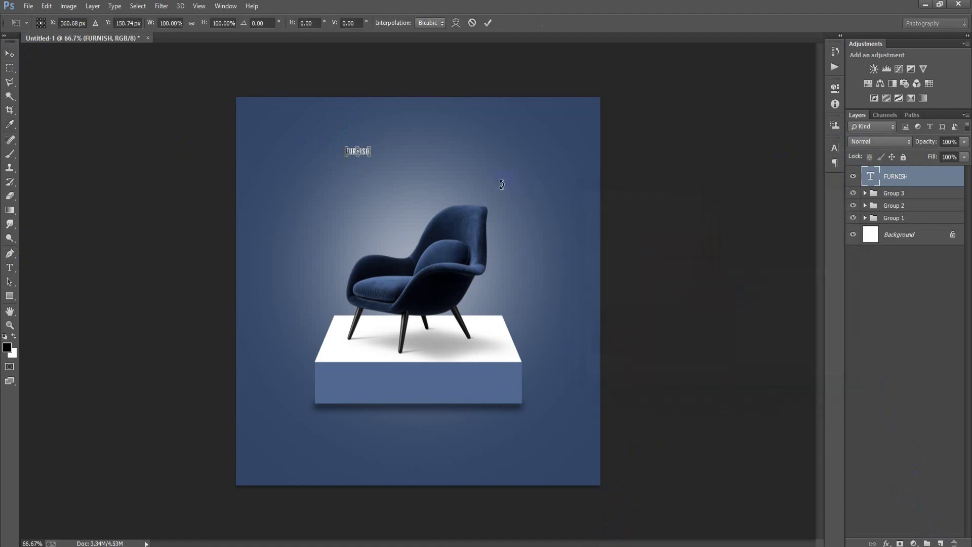
{"action": "left_click_drag", "start_coordinate": [375, 160], "coordinate": [395, 165]}
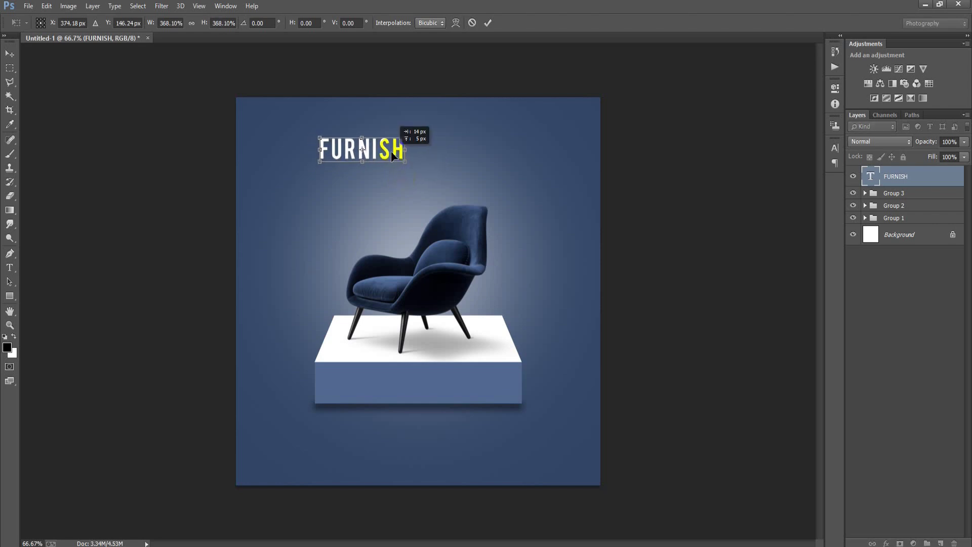
{"action": "left_click", "coordinate": [488, 23]}
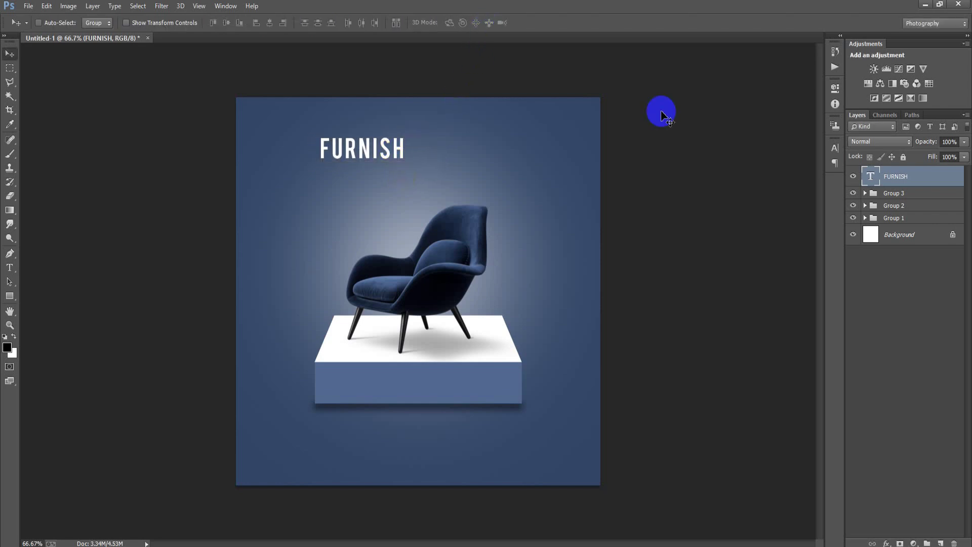
{"action": "left_click", "coordinate": [835, 147]}
{"action": "left_click", "coordinate": [733, 230]}
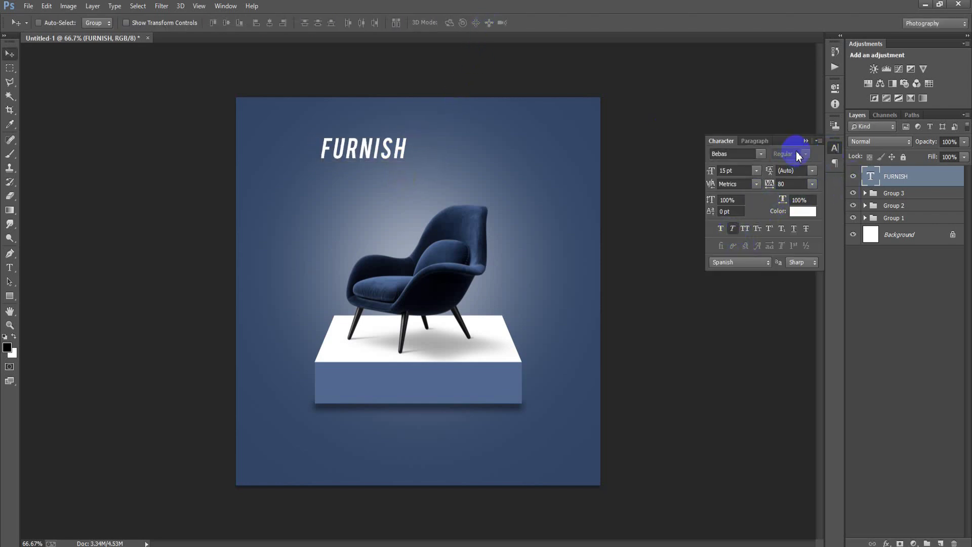
{"action": "left_click", "coordinate": [807, 143]}
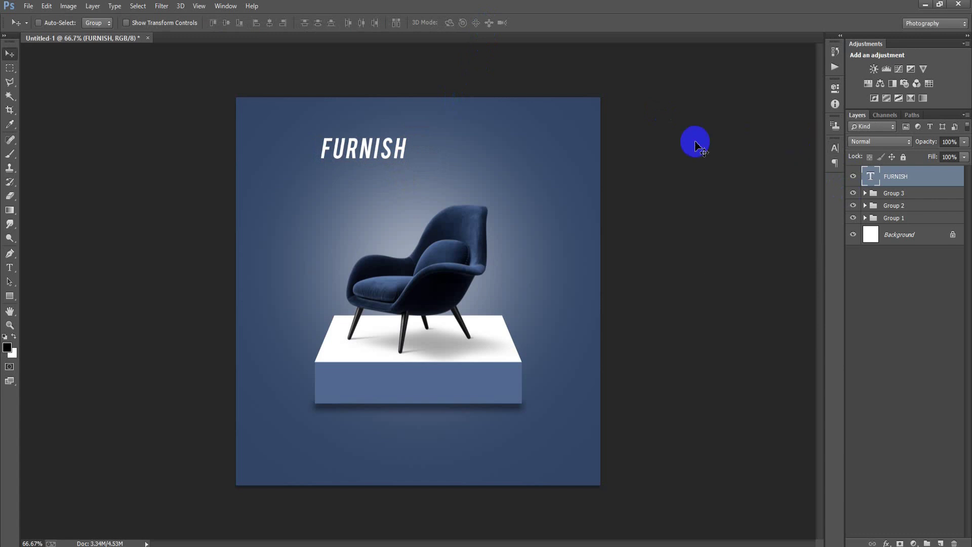
- Duplicate FURNISH, reword the copy to 'YOUR SPACE WITH', and line it up underneath
{"action": "key", "text": "Left"}
{"action": "key", "text": "Left"}
{"action": "key", "text": "Left"}
{"action": "key", "text": "Left"}
{"action": "key", "text": "Left"}
{"action": "key", "text": "Left"}
{"action": "key", "text": "alt+Left"}
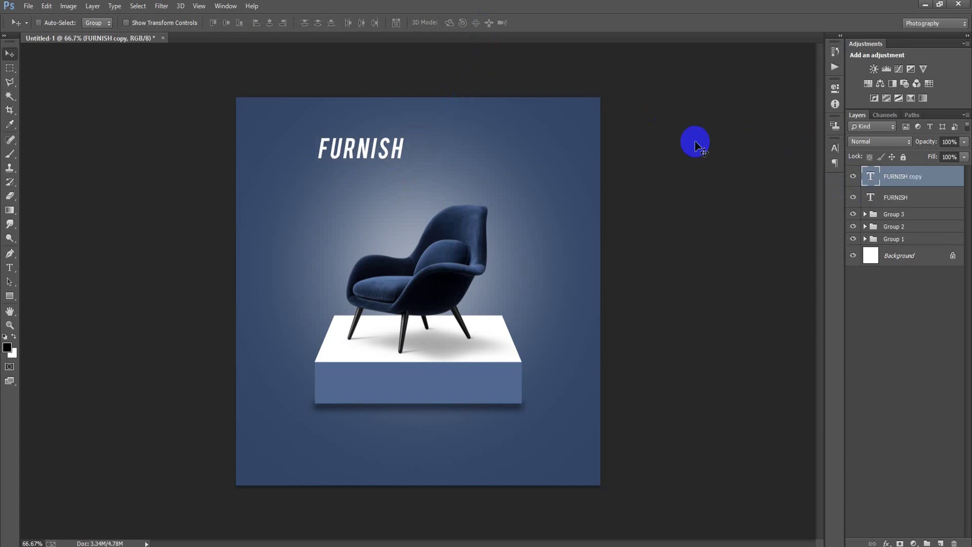
{"action": "key", "text": "Down"}
{"action": "key", "text": "Down"}
{"action": "key", "text": "Down"}
{"action": "key", "text": "Down"}
{"action": "key", "text": "Down"}
{"action": "key", "text": "Down"}
{"action": "key", "text": "Down"}
{"action": "key", "text": "Down"}
{"action": "key", "text": "Down"}
{"action": "key", "text": "Down"}
{"action": "key", "text": "Down"}
{"action": "key", "text": "Down"}
{"action": "key", "text": "Down"}
{"action": "key", "text": "Down"}
{"action": "key", "text": "Down"}
{"action": "key", "text": "Down"}
{"action": "key", "text": "Down"}
{"action": "key", "text": "Down"}
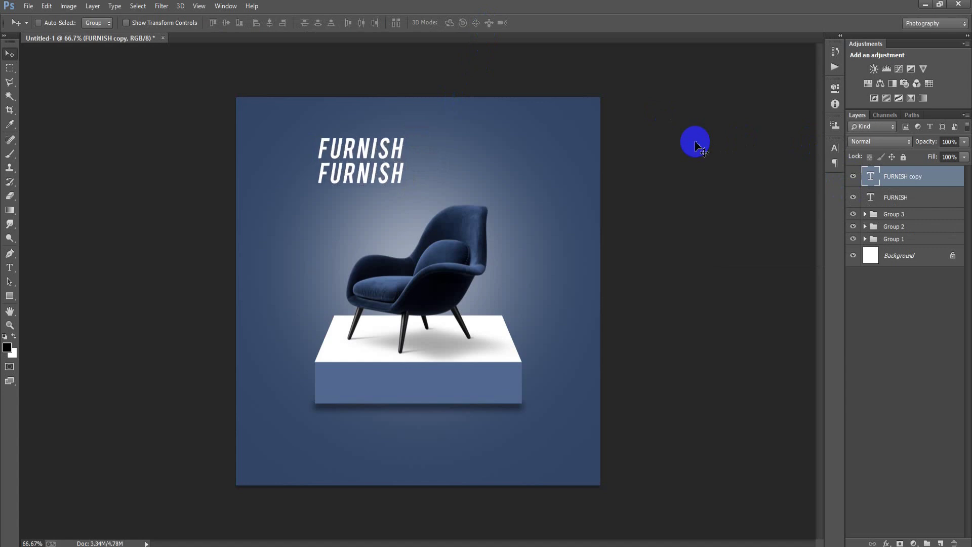
{"action": "double_click", "coordinate": [871, 176]}
{"action": "type", "text": "YOUR SPACE WITH"}
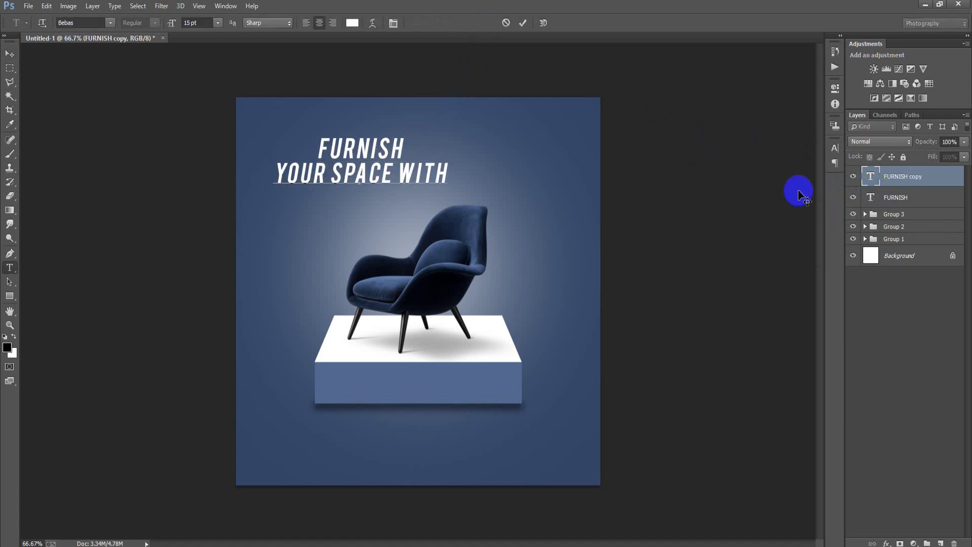
{"action": "left_click", "coordinate": [523, 23]}
{"action": "key", "text": "v"}
{"action": "mouse_move", "coordinate": [283, 190]}
{"action": "left_mouse_down"}
{"action": "mouse_move", "coordinate": [329, 199]}
{"action": "mouse_move", "coordinate": [320, 188]}
{"action": "left_mouse_up"}
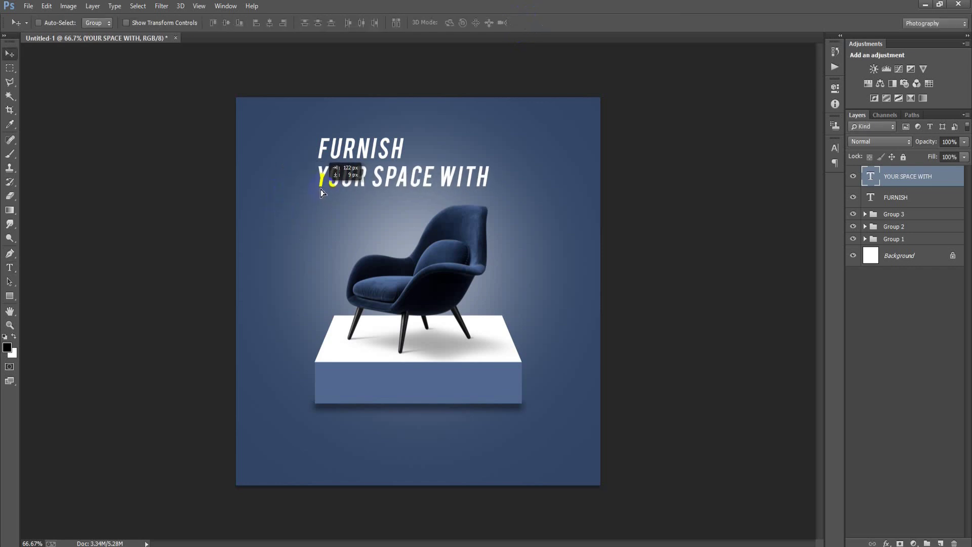
- Remove the italic from YOUR SPACE WITH and nudge it slightly right
{"action": "left_click", "coordinate": [836, 148]}
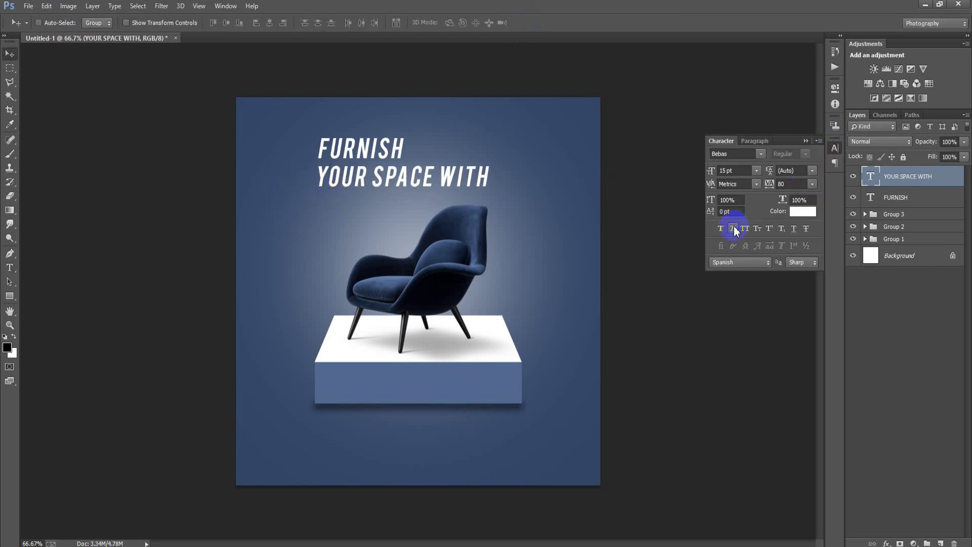
{"action": "left_click", "coordinate": [734, 228]}
{"action": "left_click", "coordinate": [806, 141]}
{"action": "key", "text": "Right"}
{"action": "key", "text": "Right"}
{"action": "key", "text": "Right"}
{"action": "key", "text": "Right"}
{"action": "key", "text": "Right"}
{"action": "key", "text": "Right"}
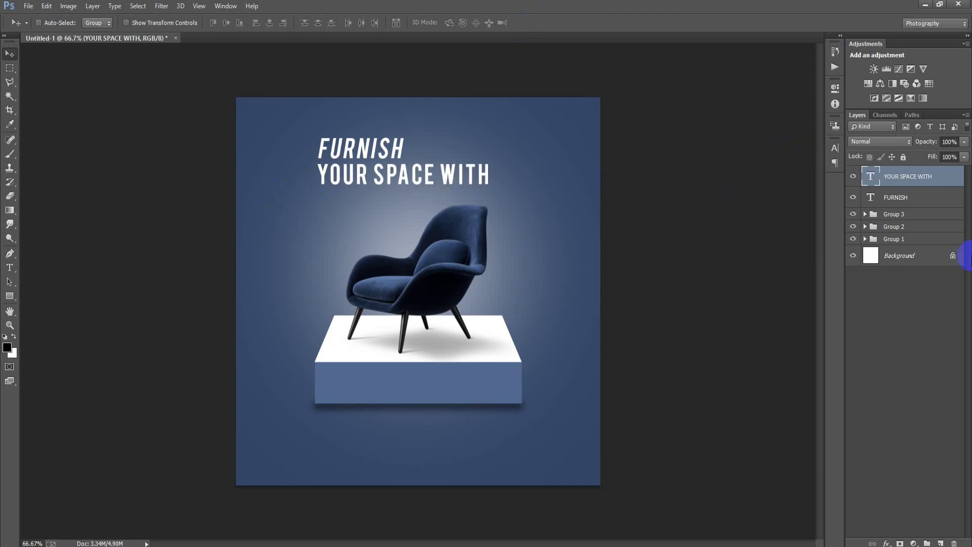
{"action": "left_click", "coordinate": [905, 214]}
- Nudge the chair and podium groups into place, then select both headline layers and add a layer
{"action": "key", "text": "Down"}
{"action": "key", "text": "Down"}
{"action": "key", "text": "Down"}
{"action": "key", "text": "Down"}
{"action": "key", "text": "Down"}
{"action": "key", "text": "Down"}
{"action": "key", "text": "Down"}
{"action": "key", "text": "Down"}
{"action": "key", "text": "Down"}
{"action": "key", "text": "Down"}
{"action": "key", "text": "Down"}
{"action": "key", "text": "Up"}
{"action": "key", "text": "Up"}
{"action": "key", "text": "Up"}
{"action": "key", "text": "Up"}
{"action": "key", "text": "Up"}
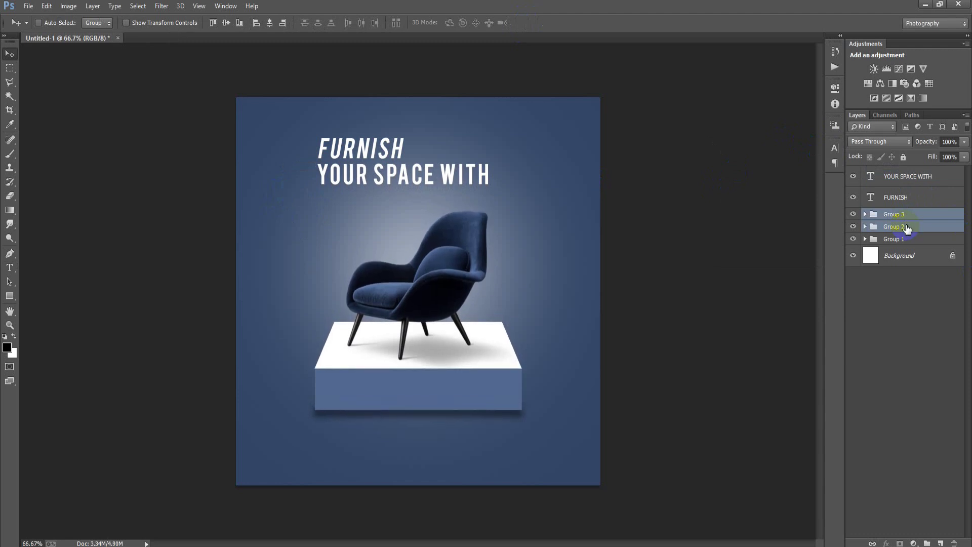
{"action": "key", "text": "Up"}
{"action": "key", "text": "Up"}
{"action": "key", "text": "Up"}
{"action": "key", "text": "Up"}
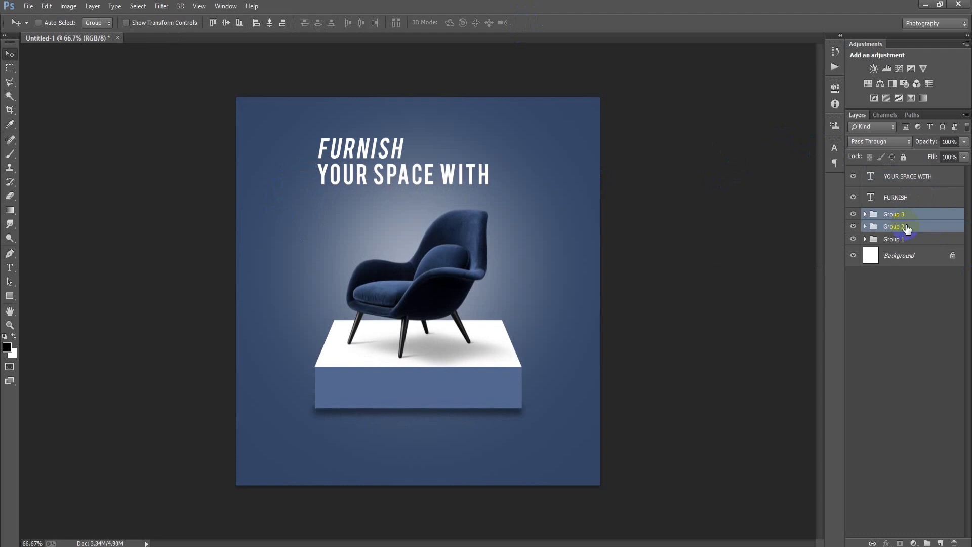
{"action": "left_click", "coordinate": [903, 181]}
{"action": "key", "text": "alt+shift+bracketleft"}
{"action": "left_click", "coordinate": [943, 543]}
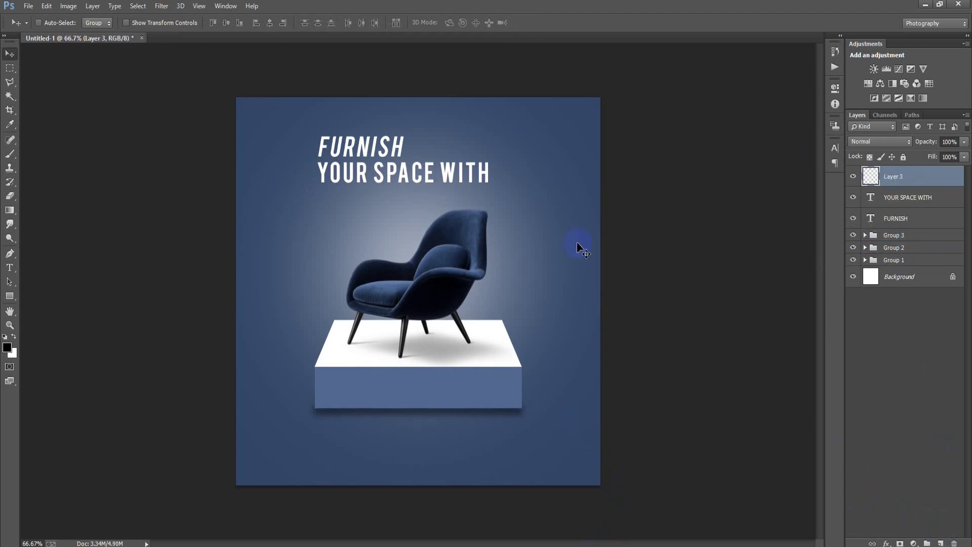
- Draw a rectangular bar under YOUR SPACE WITH and make it taller
{"action": "left_click", "coordinate": [9, 296]}
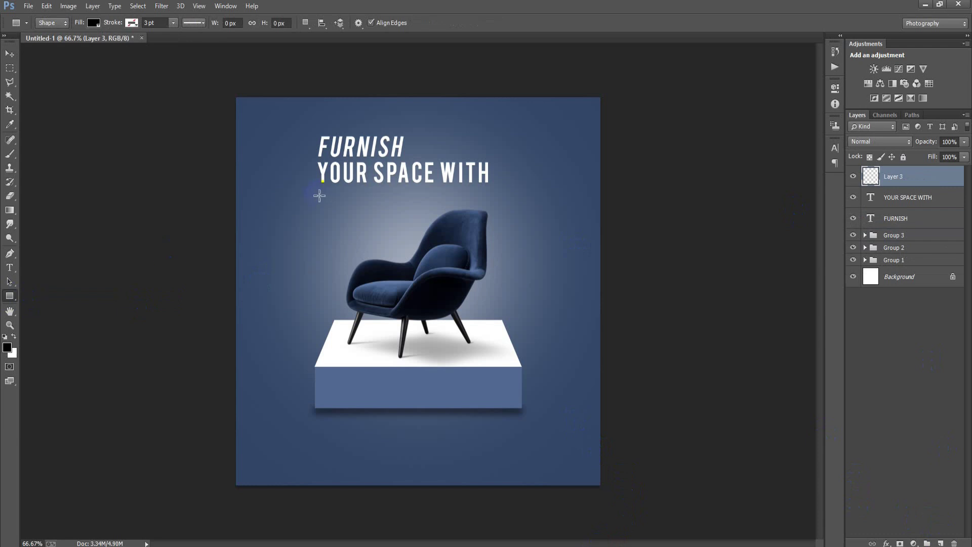
{"action": "left_click_drag", "start_coordinate": [323, 192], "coordinate": [401, 210]}
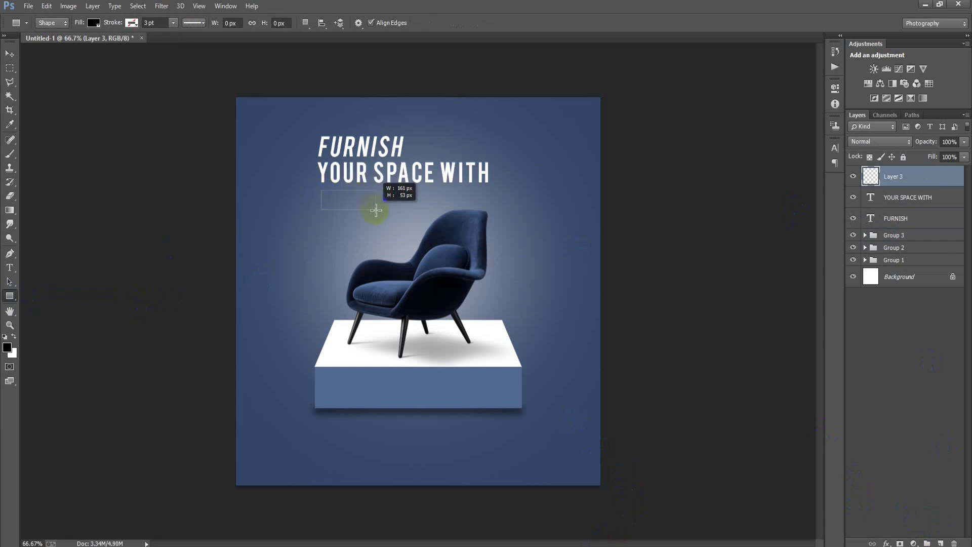
{"action": "left_click_drag", "start_coordinate": [405, 209], "coordinate": [405, 210]}
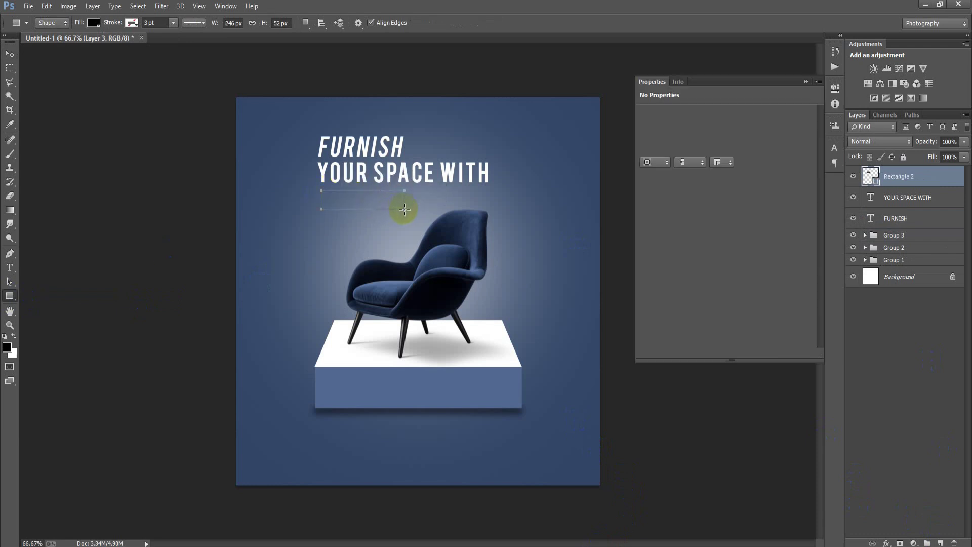
{"action": "left_click", "coordinate": [9, 54]}
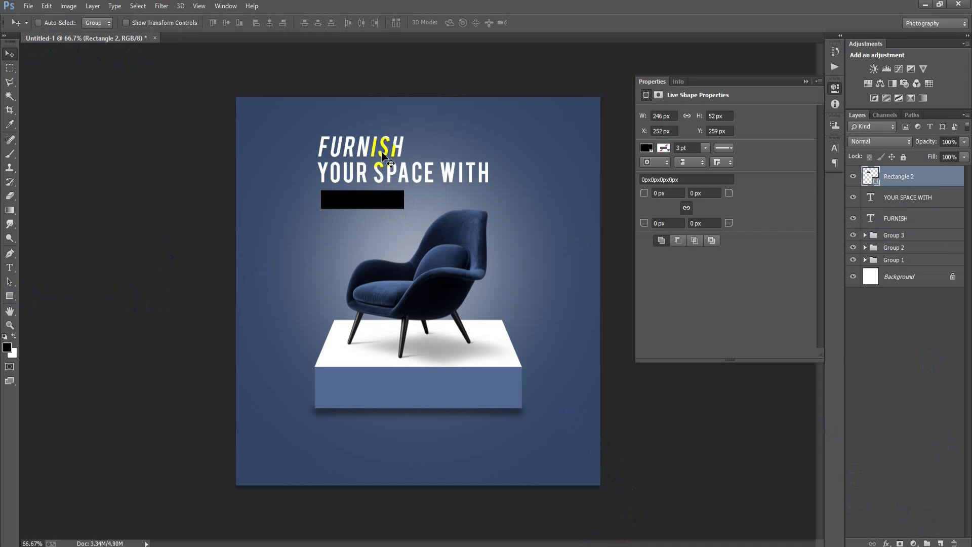
{"action": "key", "text": "ctrl+t"}
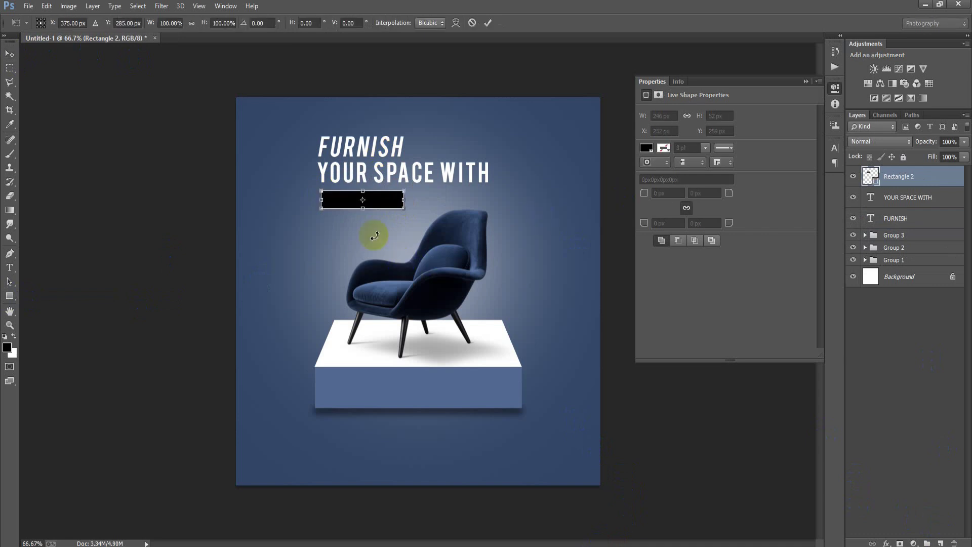
{"action": "left_click_drag", "start_coordinate": [363, 208], "coordinate": [363, 219]}
{"action": "left_click", "coordinate": [488, 23]}
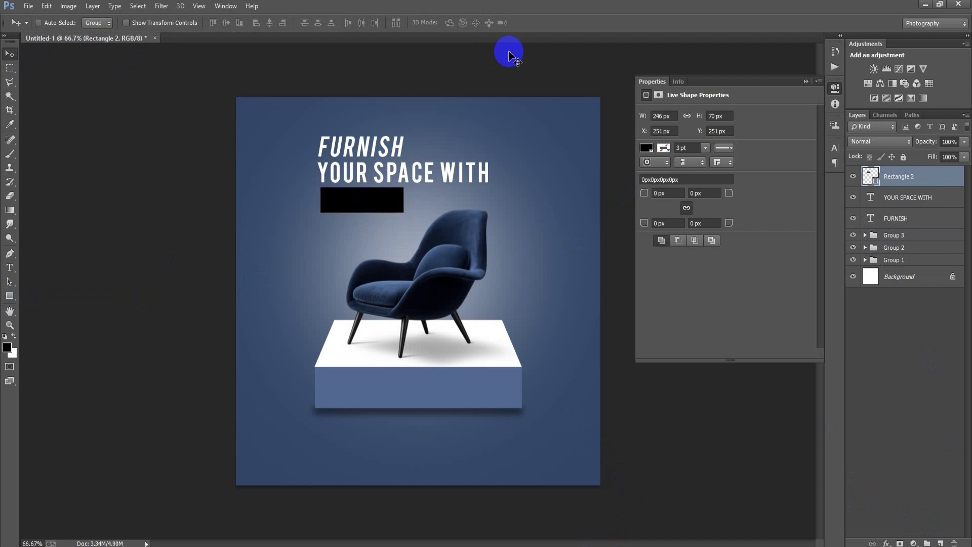
- Fill the Rectangle 2 bar with white
{"action": "double_click", "coordinate": [867, 176]}
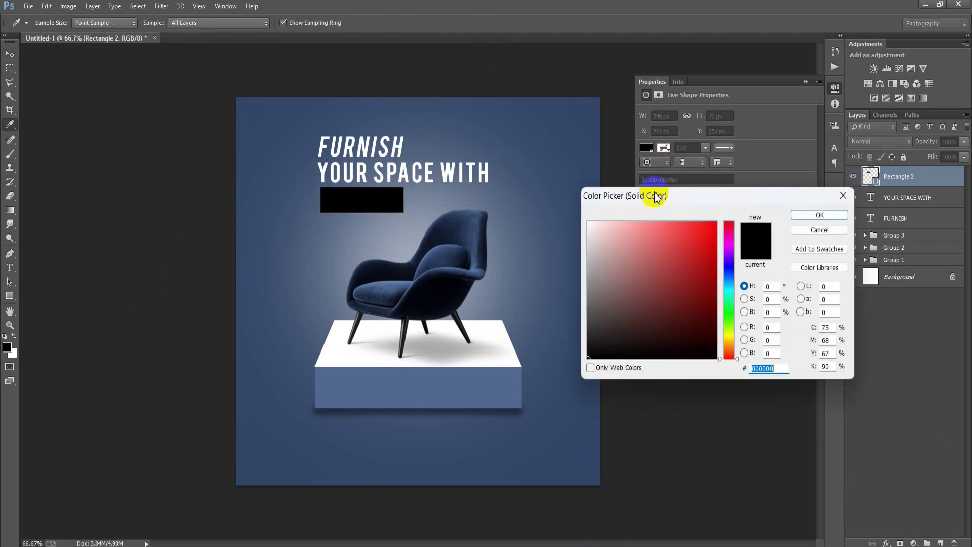
{"action": "left_click", "coordinate": [589, 222]}
{"action": "left_click", "coordinate": [801, 99]}
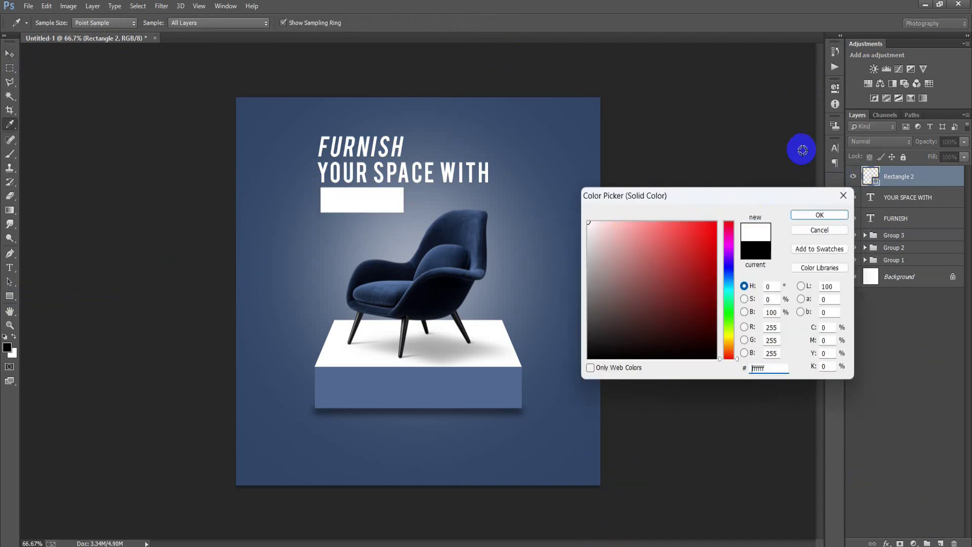
{"action": "left_click", "coordinate": [835, 214]}
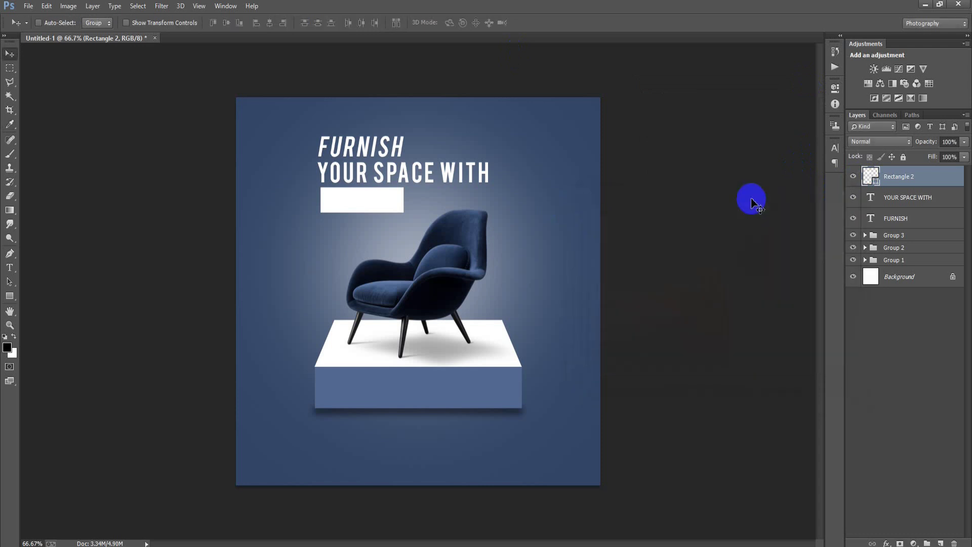
{"action": "left_click", "coordinate": [941, 543]}
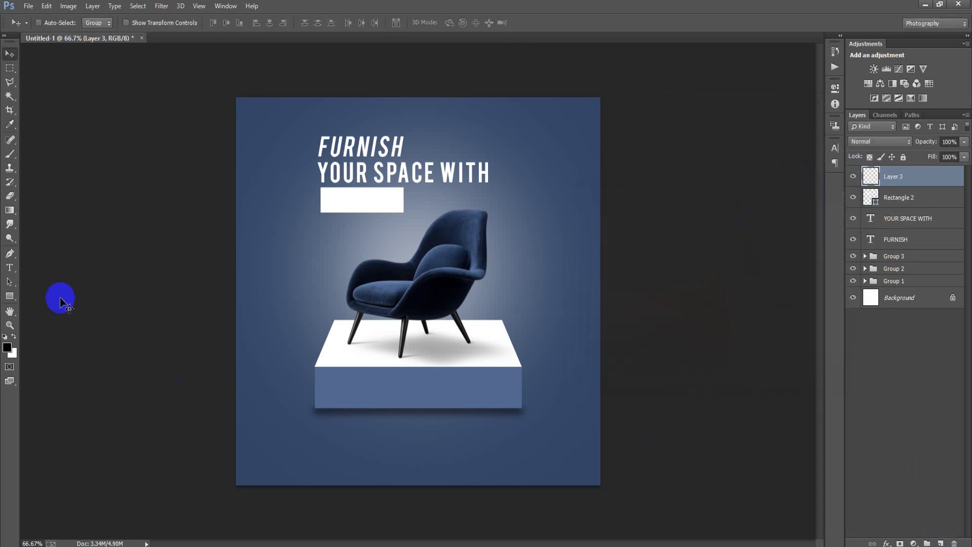
- Type ELEGANCE and colour it with the navy sampled from the chair
{"action": "left_click", "coordinate": [9, 267]}
{"action": "left_click", "coordinate": [330, 451]}
{"action": "type", "text": "ELEGANCE"}
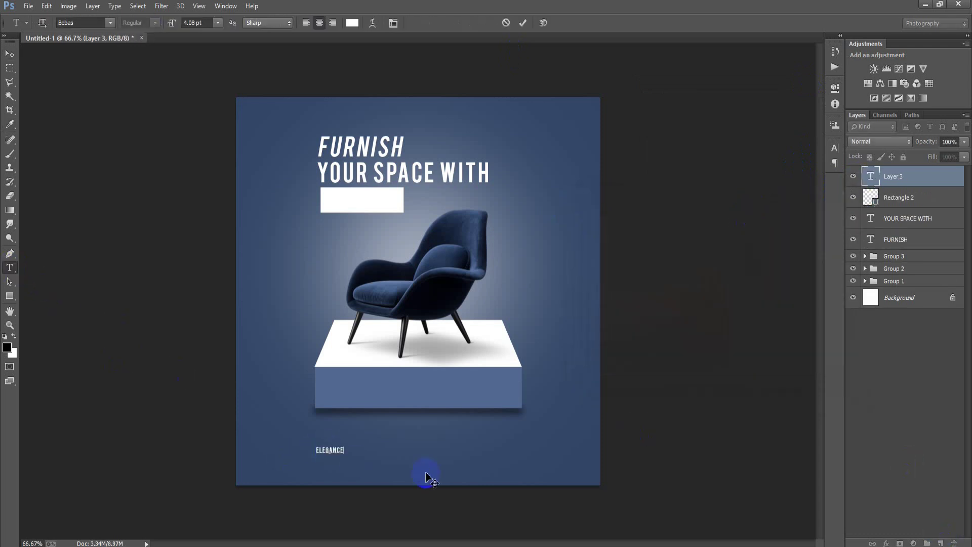
{"action": "left_click", "coordinate": [10, 54]}
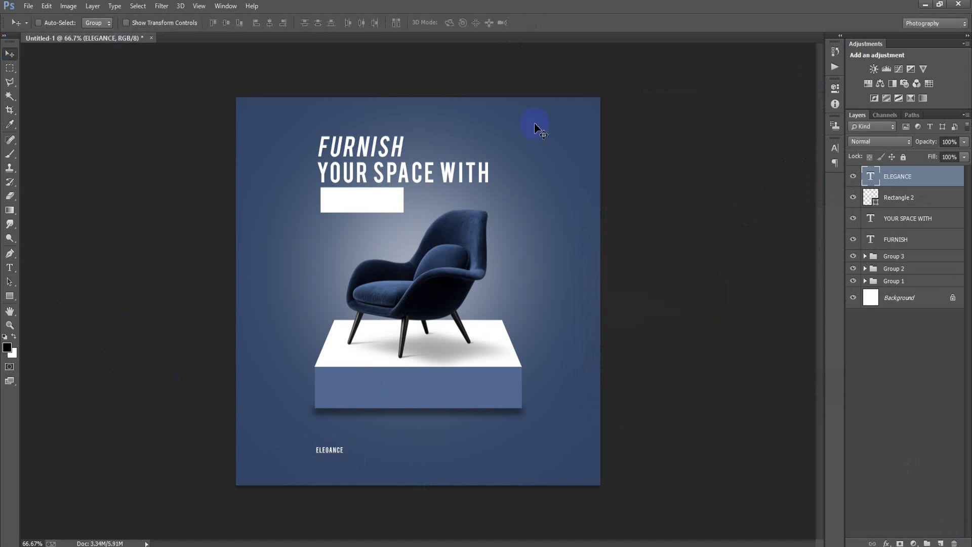
{"action": "left_click", "coordinate": [836, 148]}
{"action": "left_click", "coordinate": [803, 209]}
{"action": "left_click", "coordinate": [475, 236]}
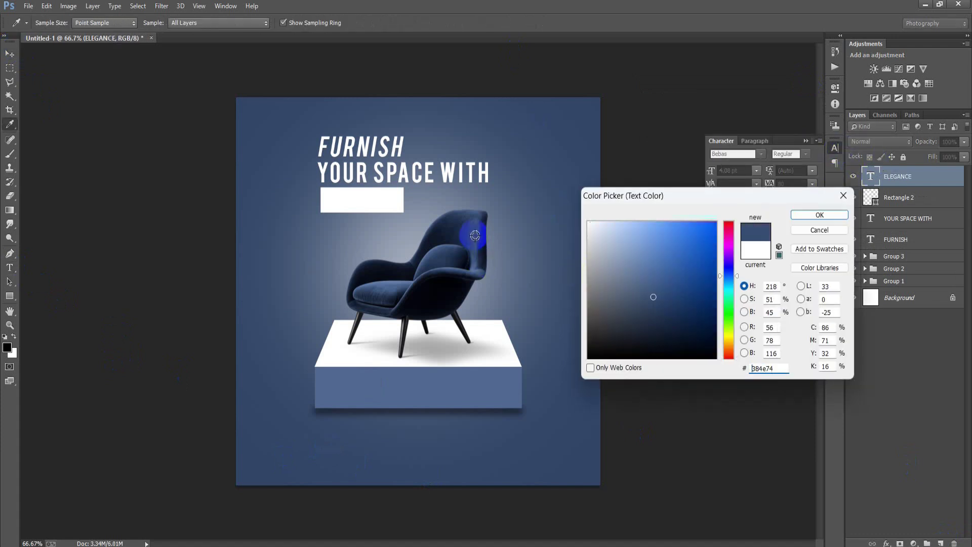
{"action": "left_click", "coordinate": [820, 215]}
- Move ELEGANCE into the white bar and enlarge it to fill the bar
{"action": "left_click_drag", "start_coordinate": [339, 438], "coordinate": [369, 201]}
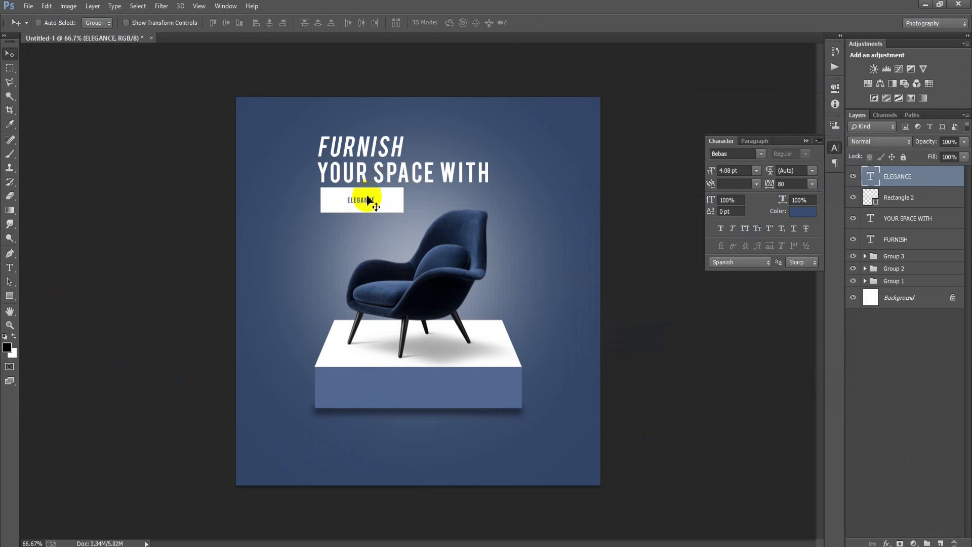
{"action": "key", "text": "ctrl+t"}
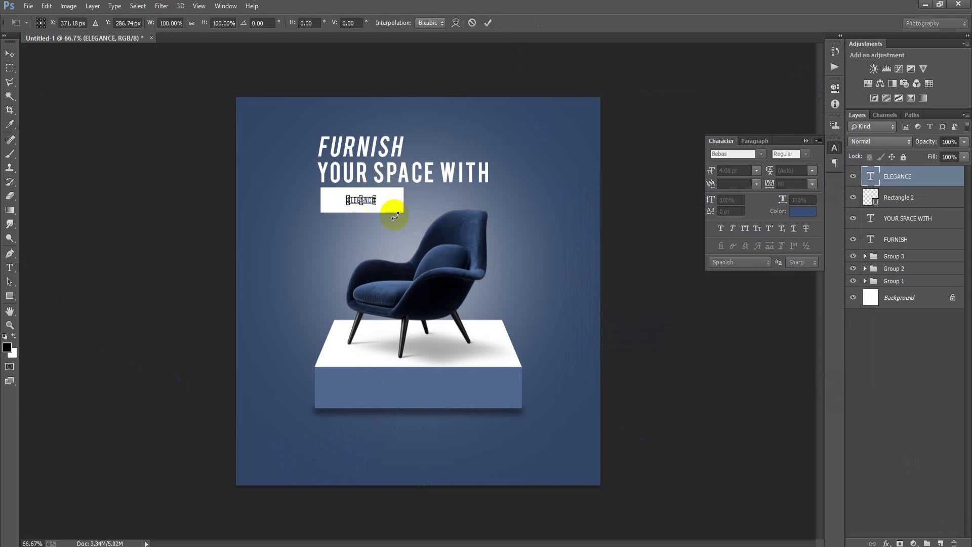
{"action": "left_click_drag", "start_coordinate": [376, 203], "coordinate": [401, 212]}
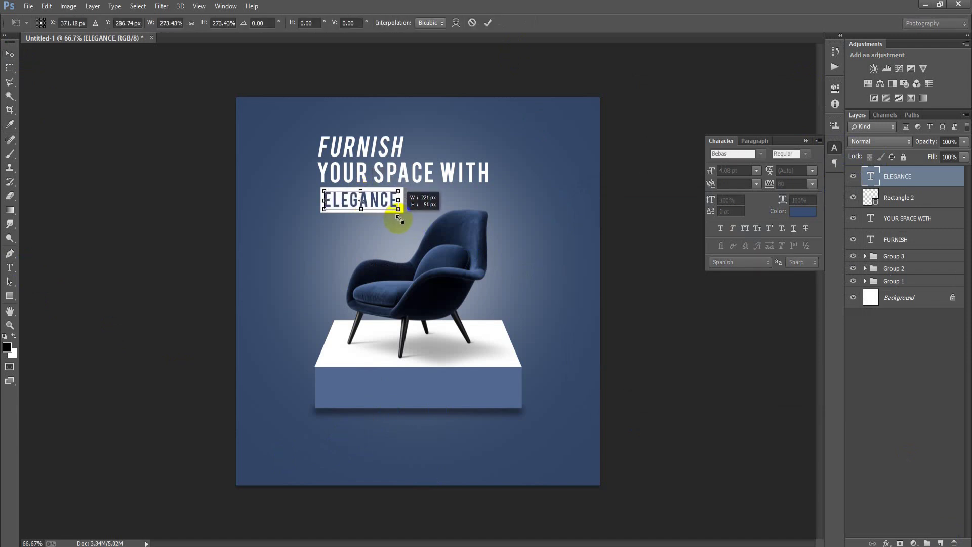
{"action": "left_click", "coordinate": [488, 23]}
{"action": "key", "text": "Right"}
{"action": "key", "text": "Right"}
{"action": "key", "text": "Right"}
{"action": "key", "text": "Right"}
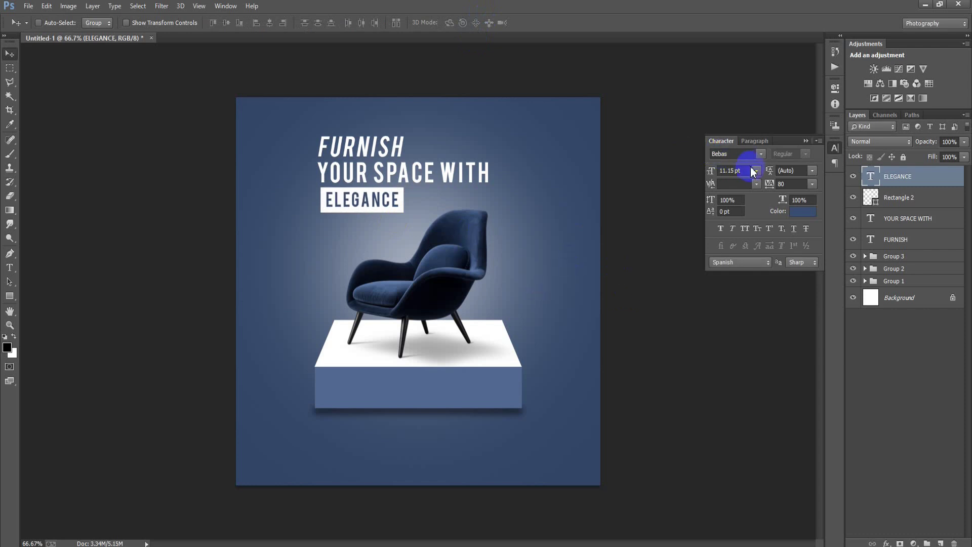
{"action": "left_click", "coordinate": [805, 141]}
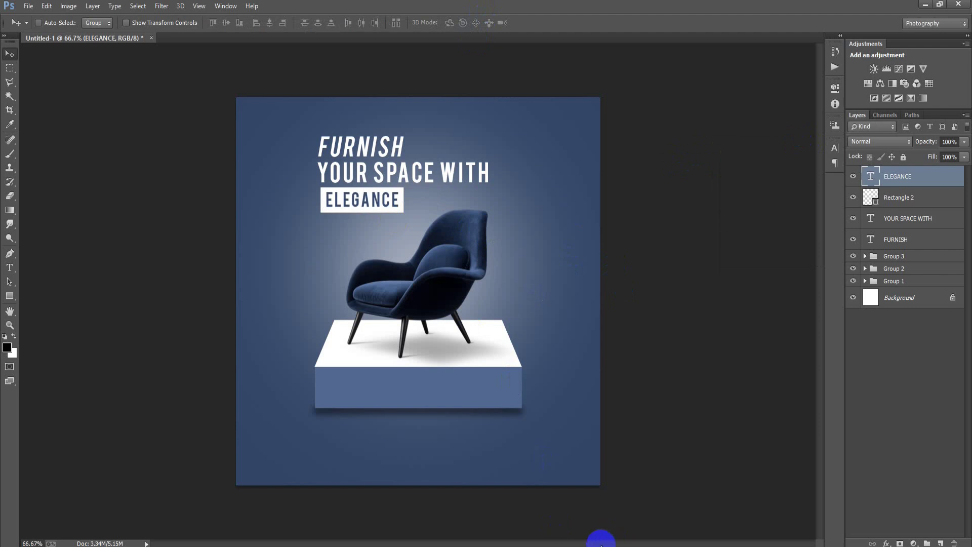
- Make the footer group and its contact row visible, then nudge the footer into place
{"action": "left_click", "coordinate": [853, 171]}
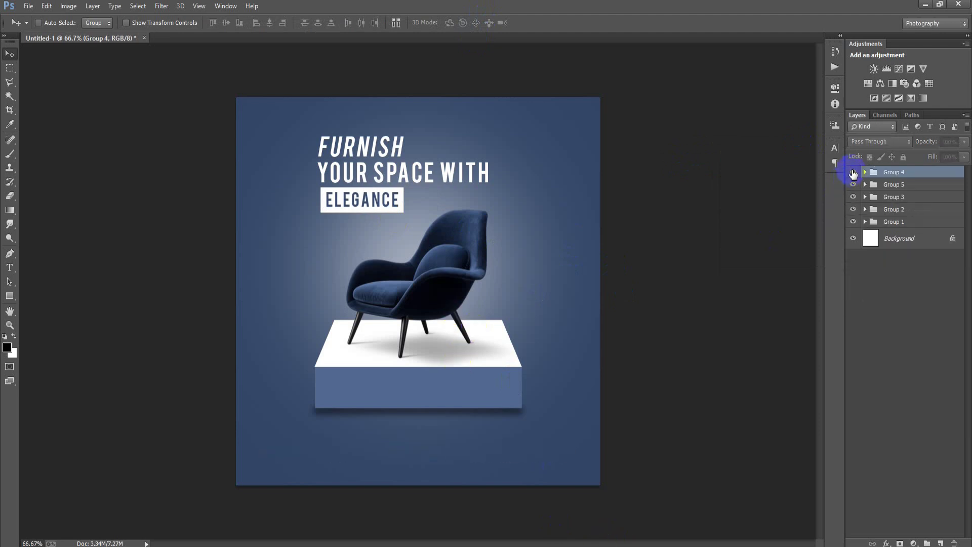
{"action": "left_click", "coordinate": [854, 184]}
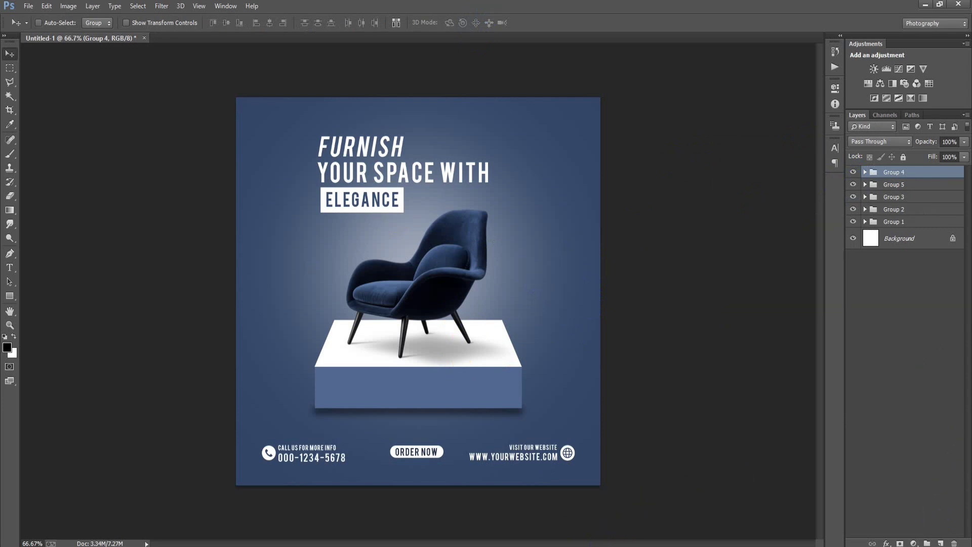
{"action": "key", "text": "Down"}
{"action": "key", "text": "Down"}
{"action": "key", "text": "Down"}
{"action": "key", "text": "Down"}
{"action": "key", "text": "Down"}
{"action": "key", "text": "Down"}
{"action": "key", "text": "Down"}
{"action": "key", "text": "Down"}
{"action": "key", "text": "Down"}
{"action": "key", "text": "Down"}
{"action": "key", "text": "Down"}
{"action": "key", "text": "Down"}
{"action": "key", "text": "Up"}
{"action": "key", "text": "Up"}
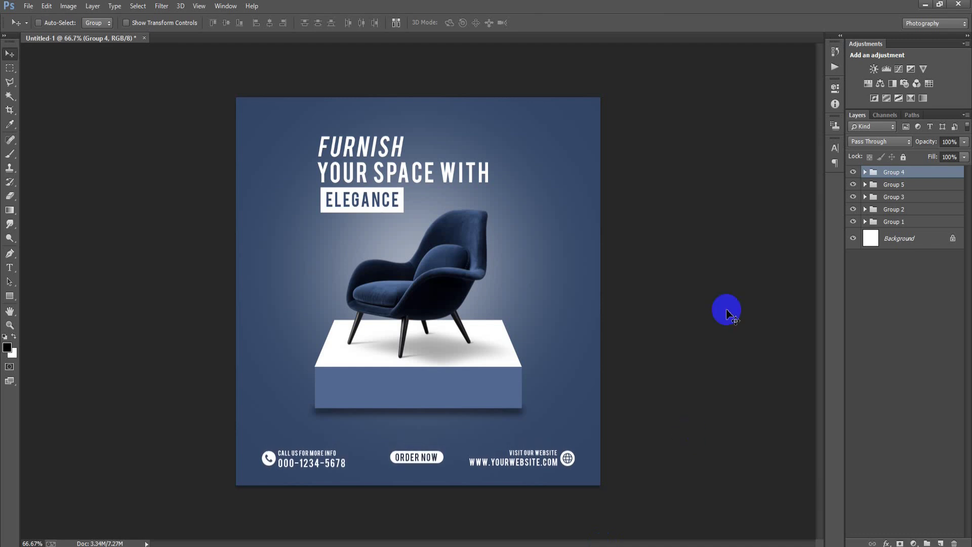